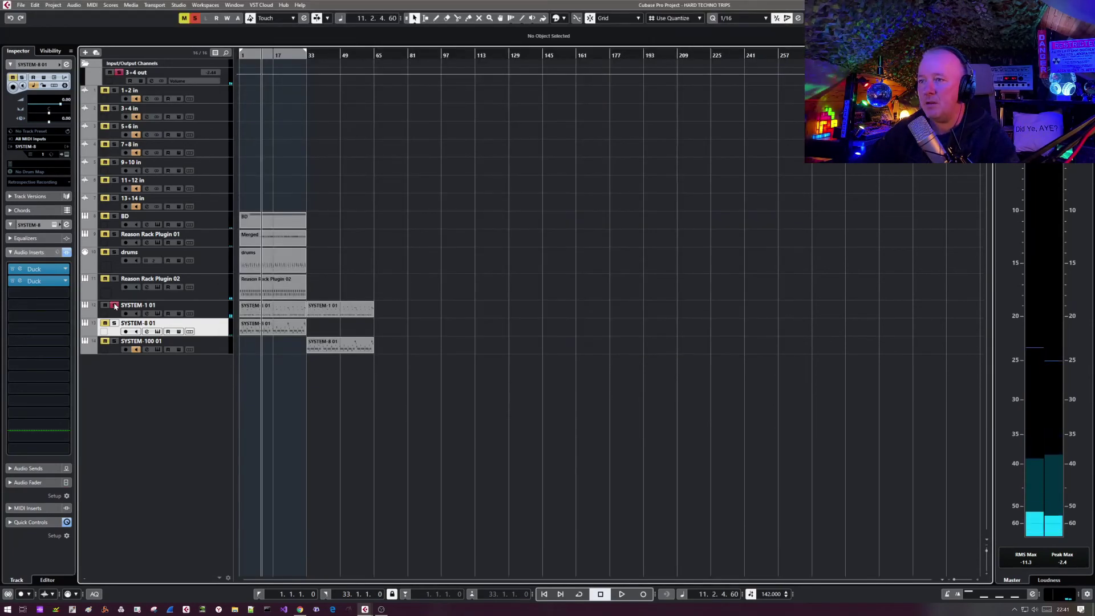
Open the SYSTEM-1 01 instrument and the Audio Performance meter, check the load during playback, and arrange both windows clear of the tracks
left_click(158, 314)
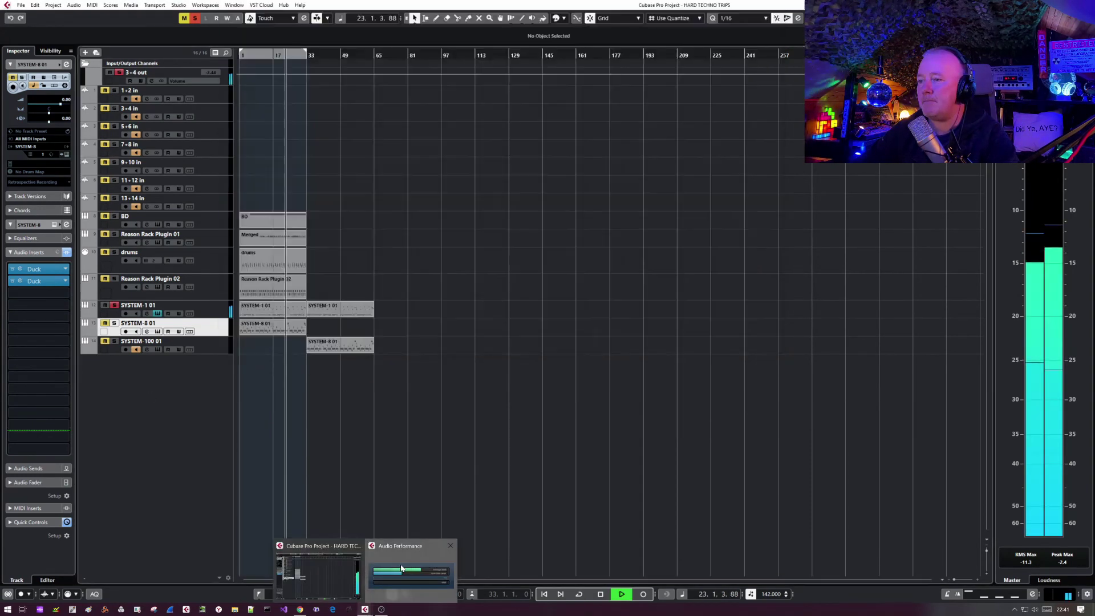
left_click(401, 568)
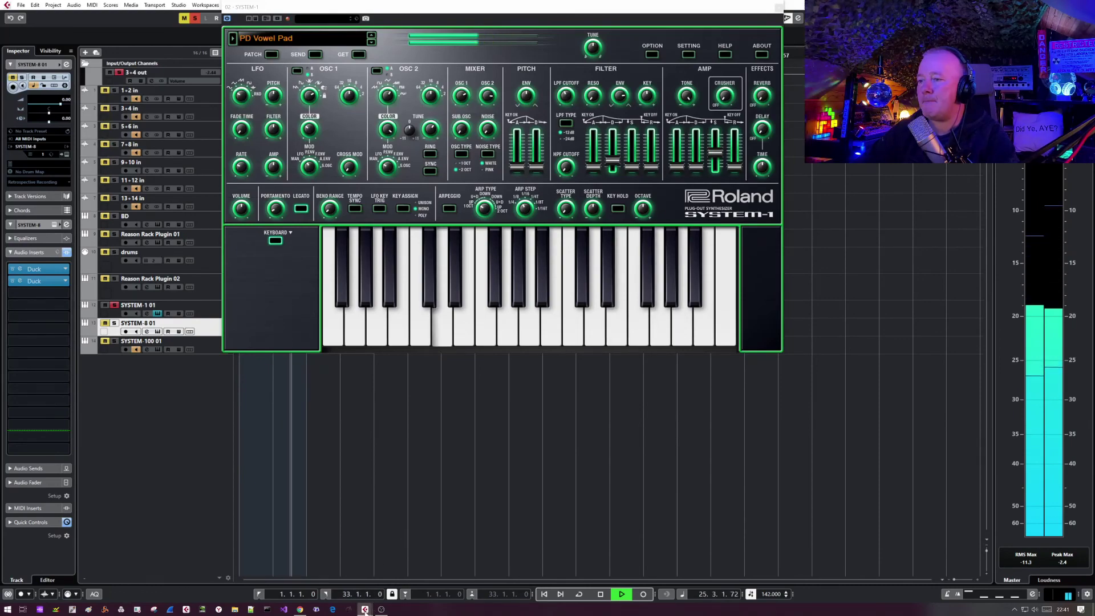
mouse_move(365, 611)
left_click(389, 550)
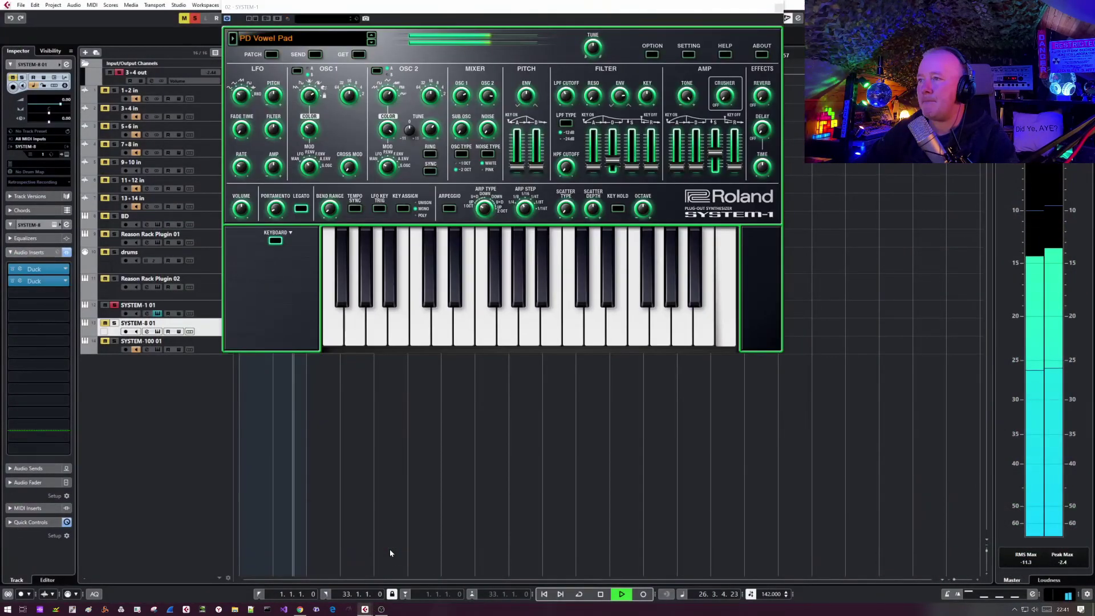
left_click_drag(529, 11, 492, 180)
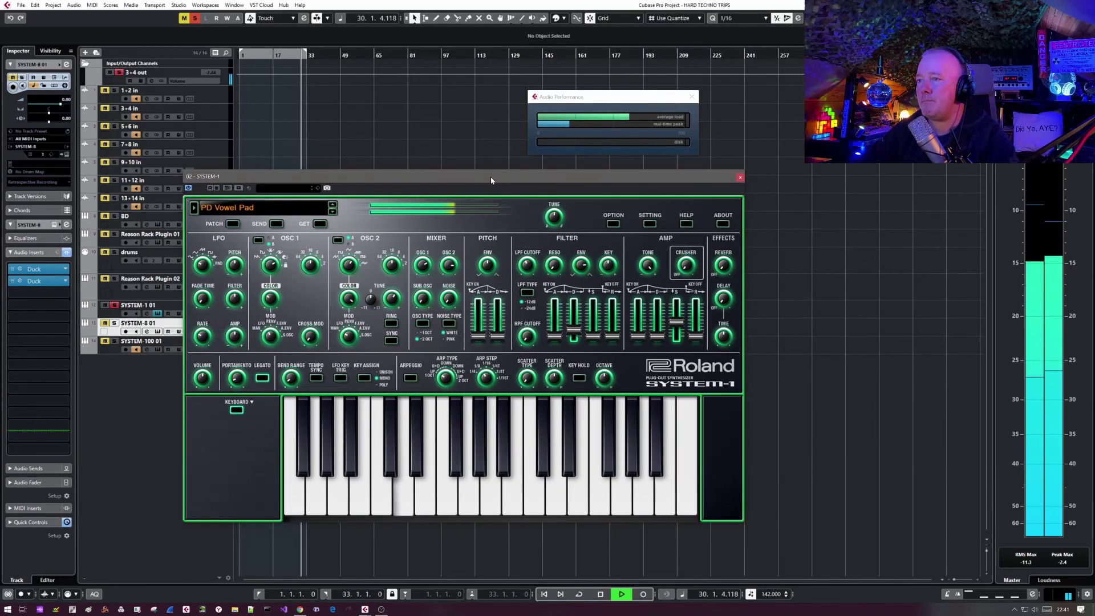
key("space")
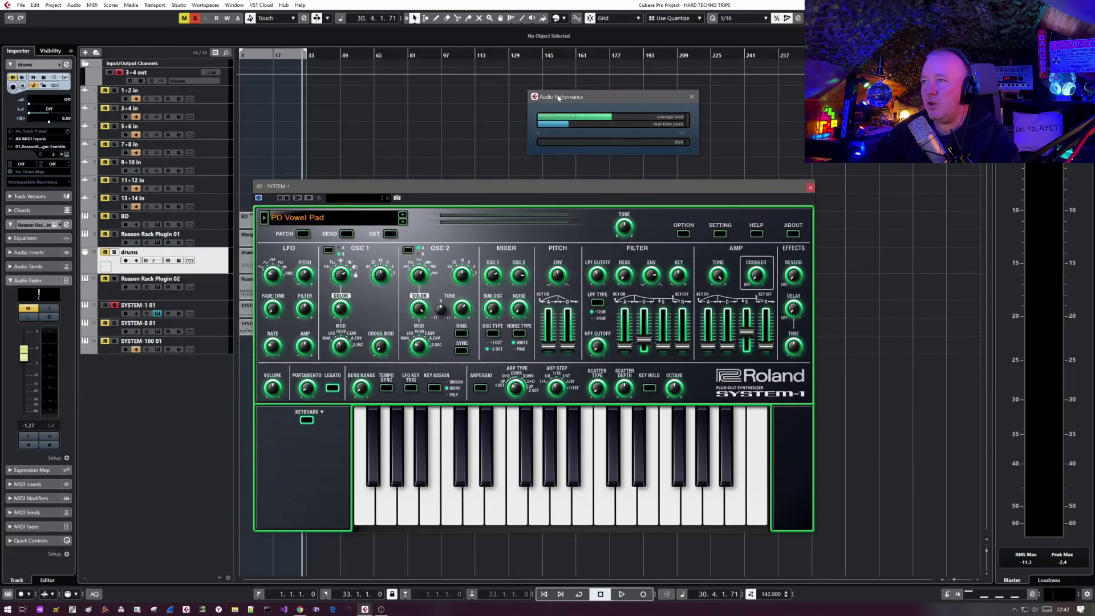
left_click_drag(550, 91, 387, 89)
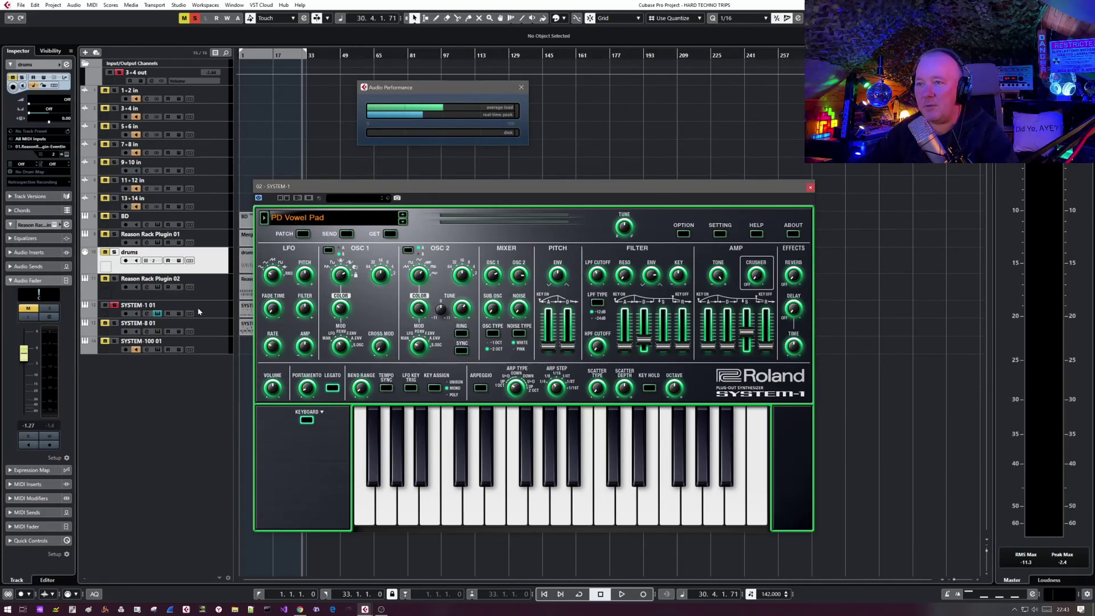
left_click_drag(356, 188, 562, 254)
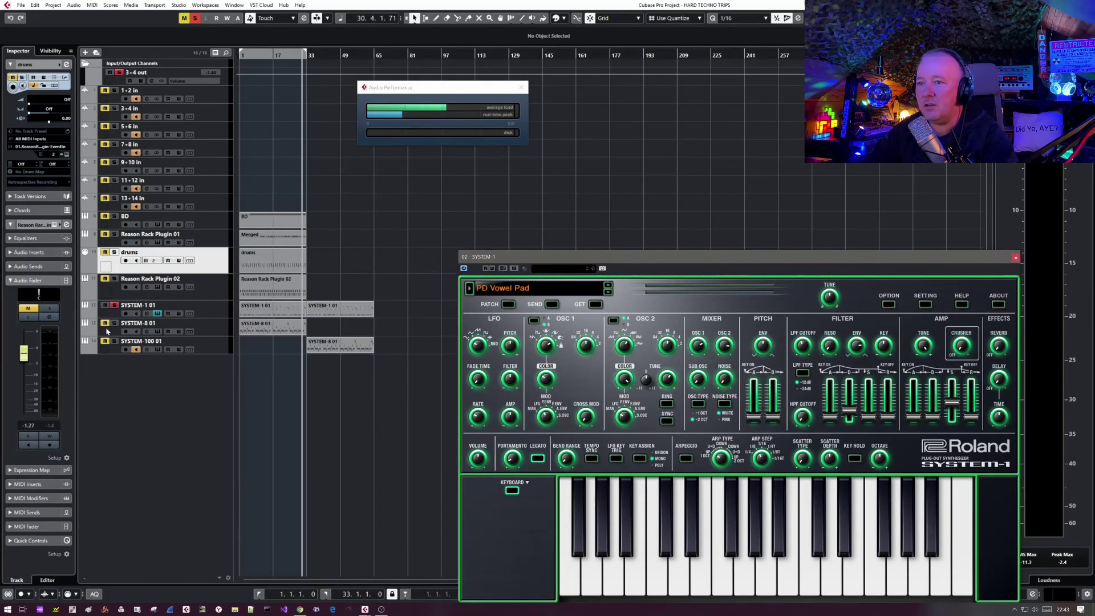
Select the SYSTEM-1 01 track and play its part briefly to audition the PD Vowel Pad sound
left_click(220, 317)
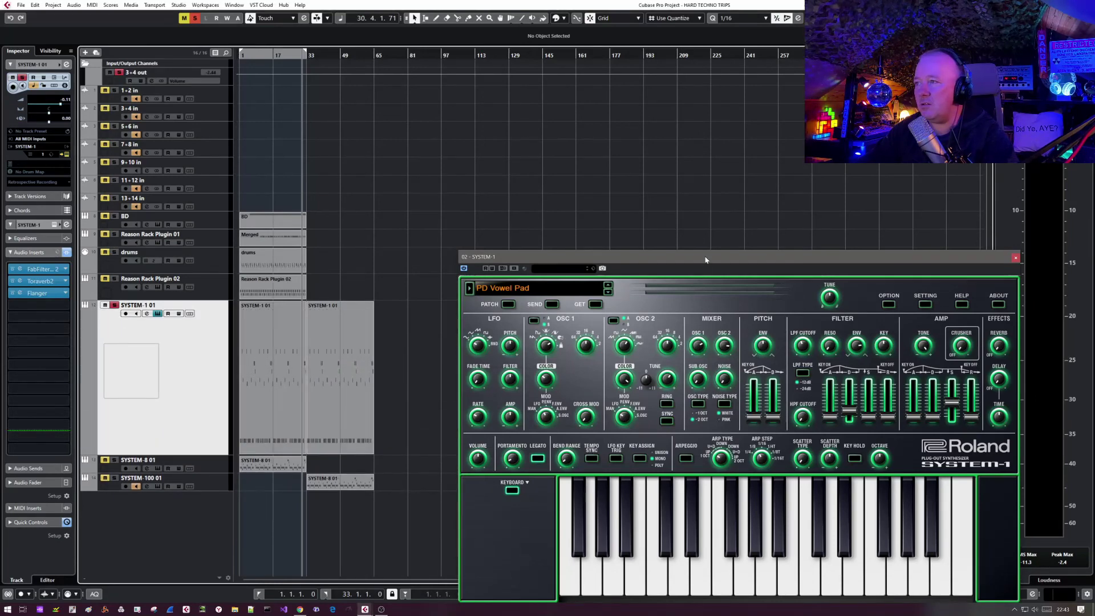
left_click_drag(706, 263, 652, 232)
key("space")
key("space")
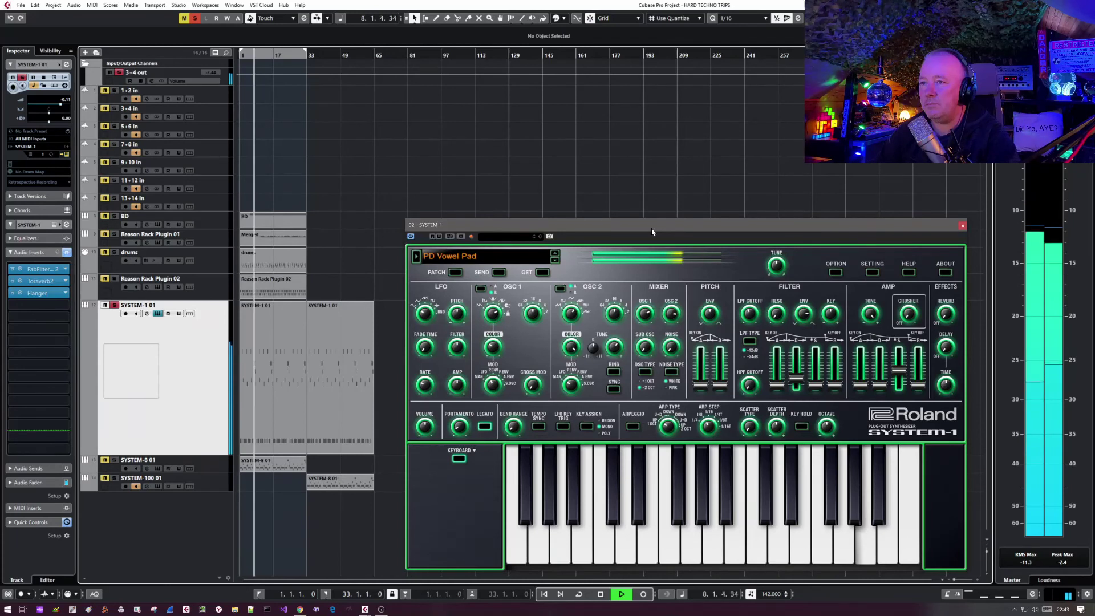
key("space")
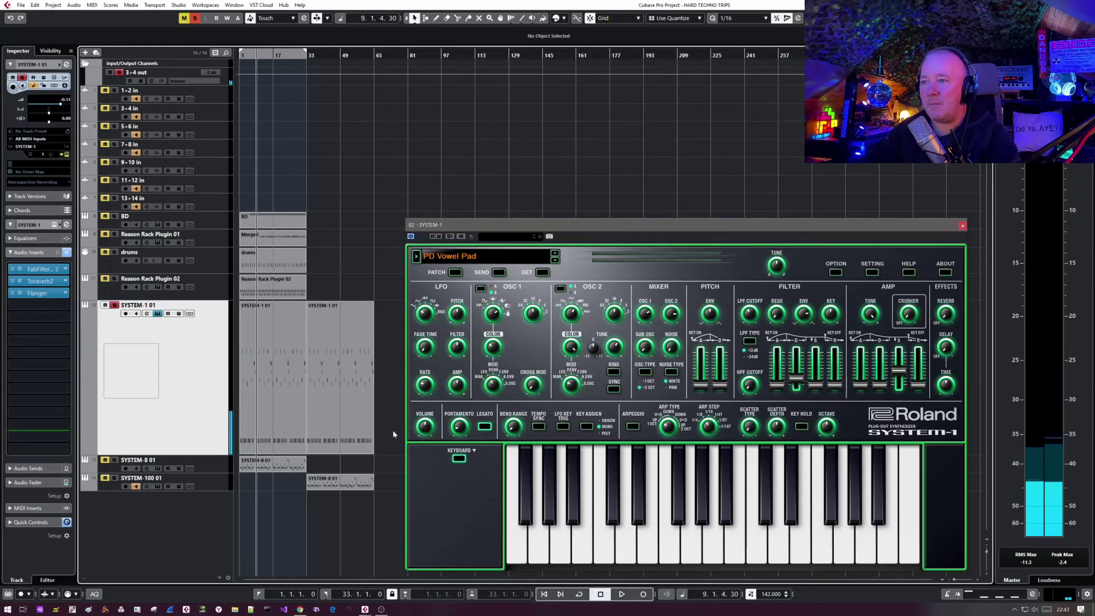
Glue the two SYSTEM-1 01 MIDI parts into one continuous part, and return to the Object Selection tool
right_click(389, 399)
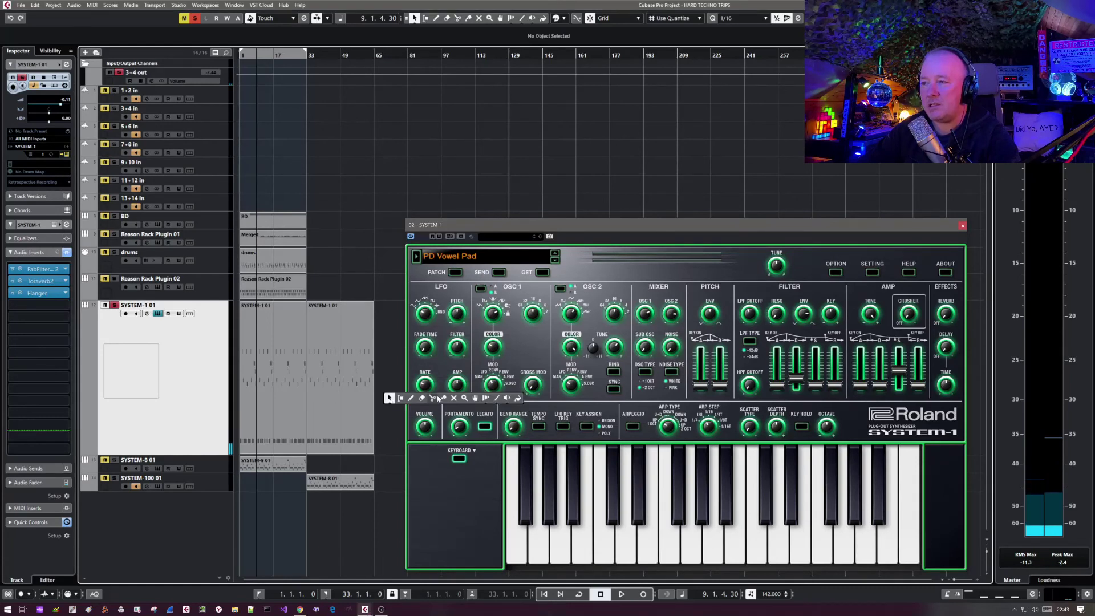
left_click(443, 398)
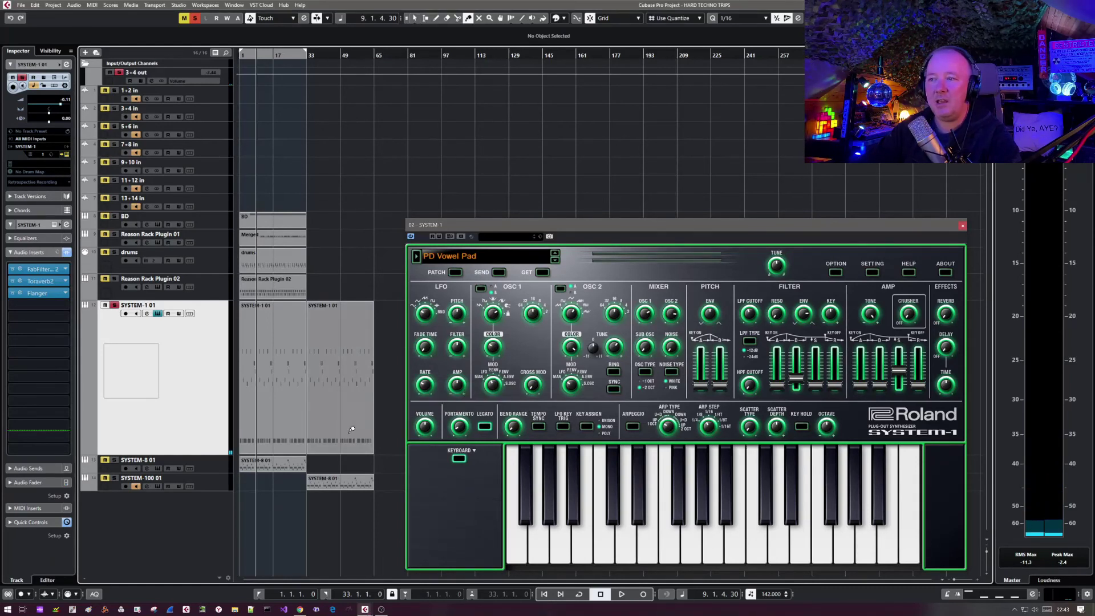
left_click(285, 412)
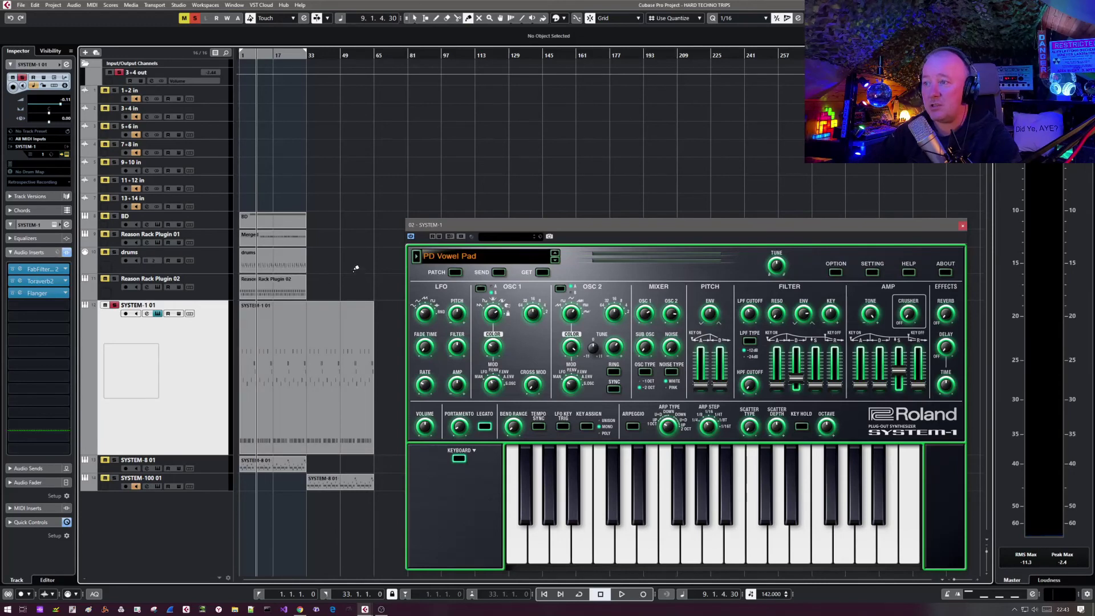
right_click(398, 350)
left_click(398, 351)
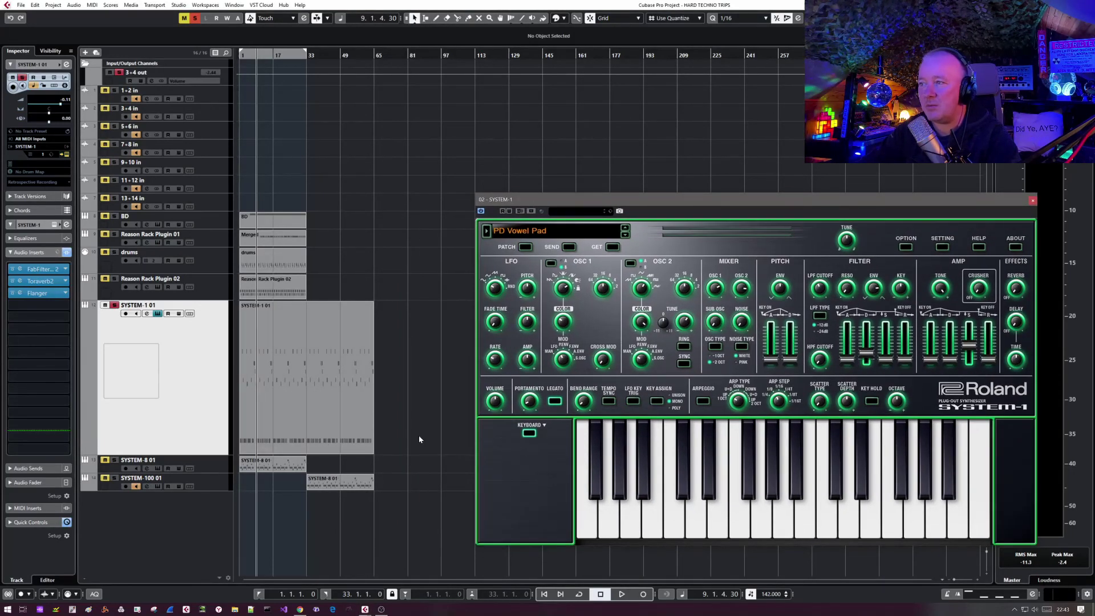
Set the locators to bars 65 and 97 and create an empty part between them on the SYSTEM-1 01 track
left_click(393, 437)
left_click(366, 315)
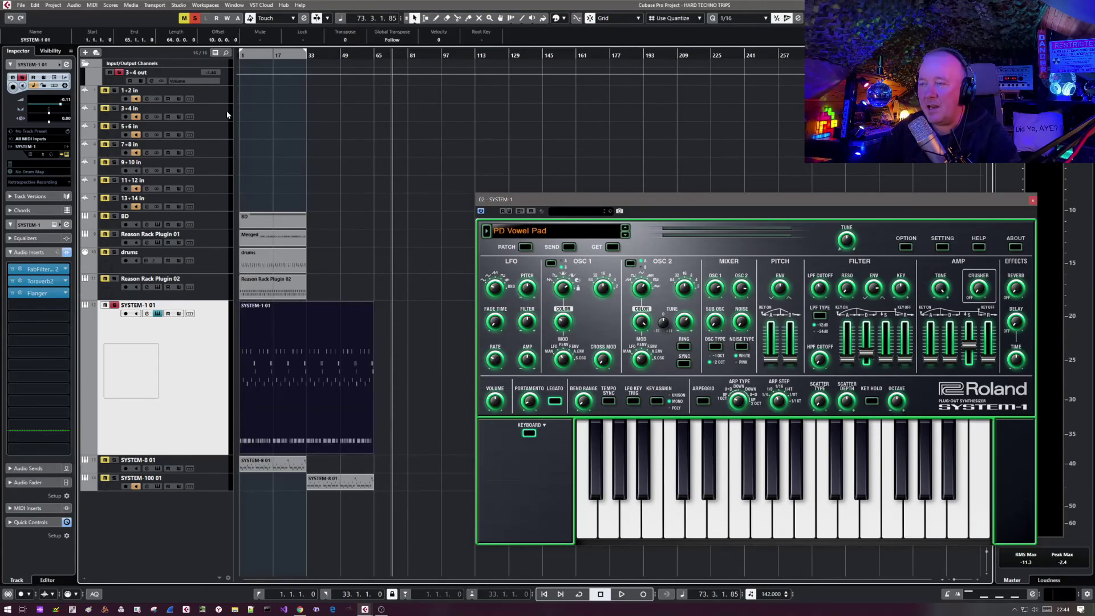
left_click_drag(262, 53, 390, 64)
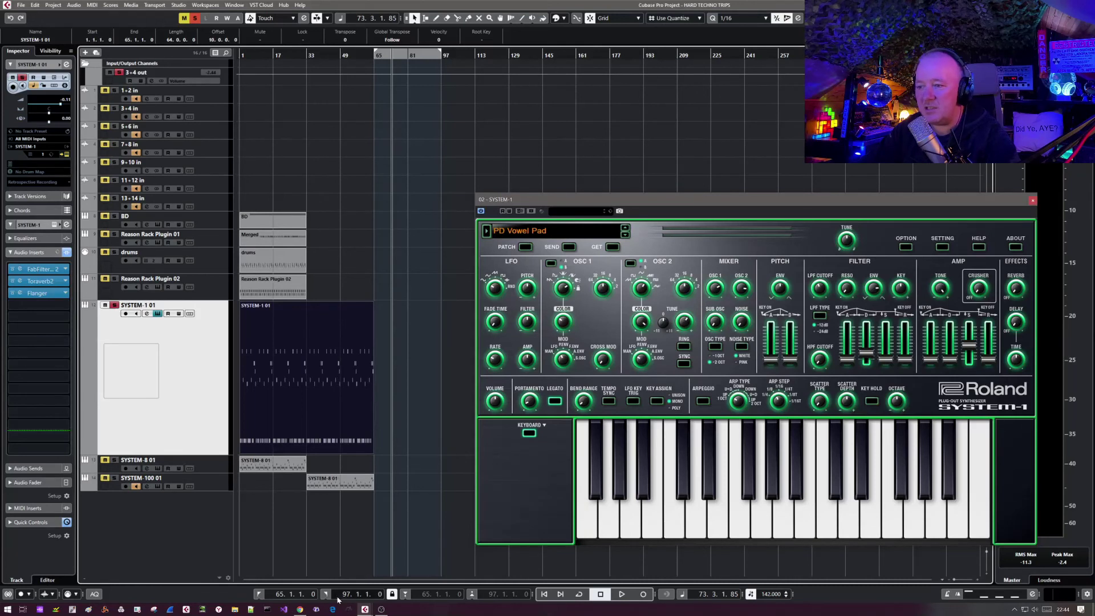
double_click(387, 397)
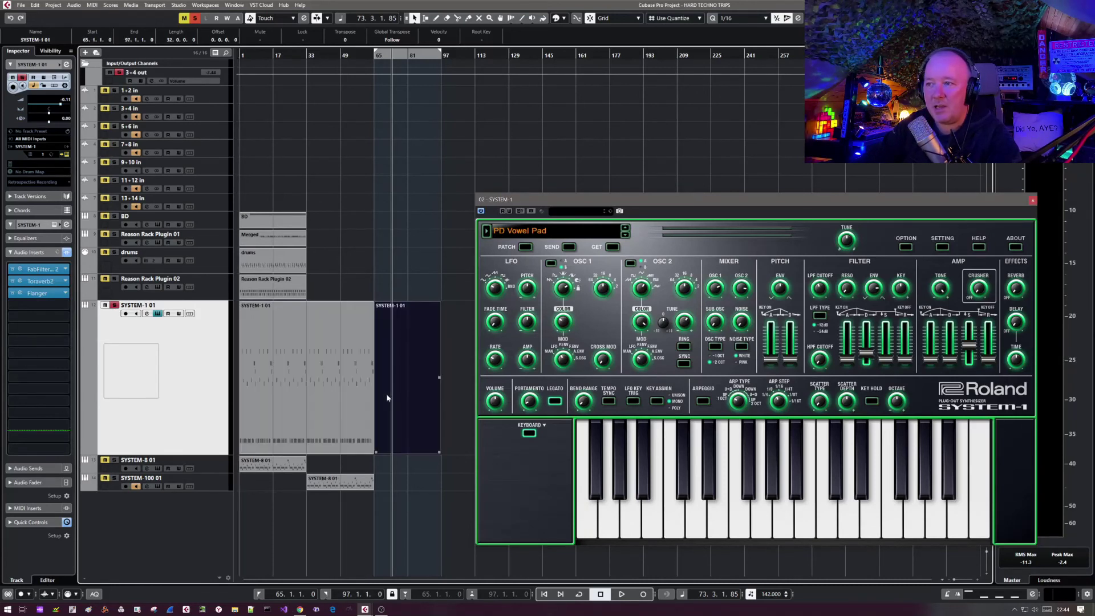
Glue the empty part from bar 65 to 97 onto the preceding SYSTEM-1 01 part, and return to the Object Selection tool
right_click(448, 334)
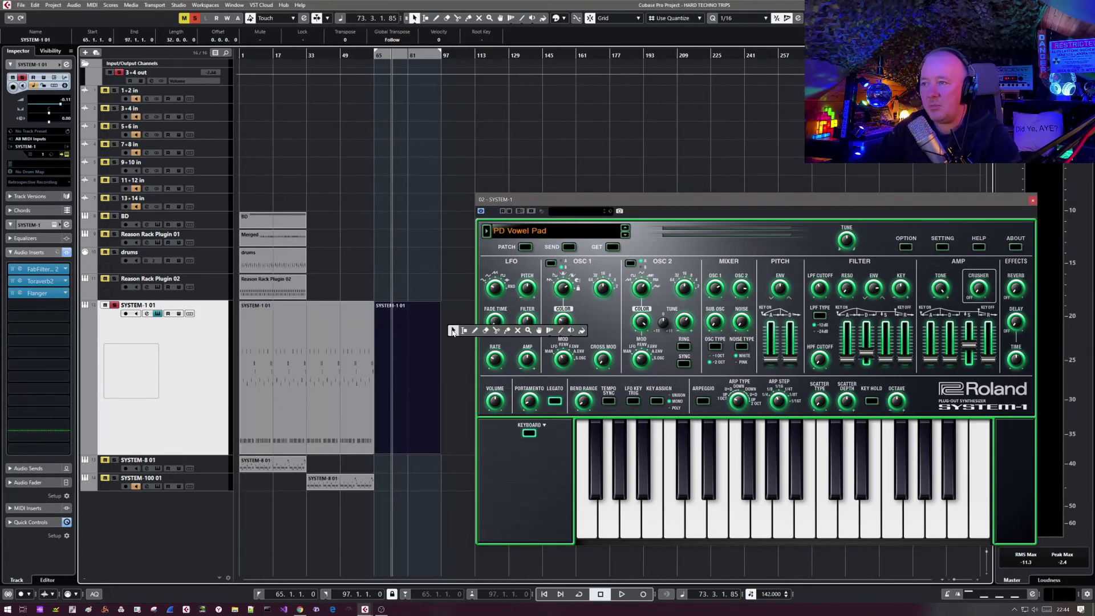
left_click(504, 334)
left_click(370, 322)
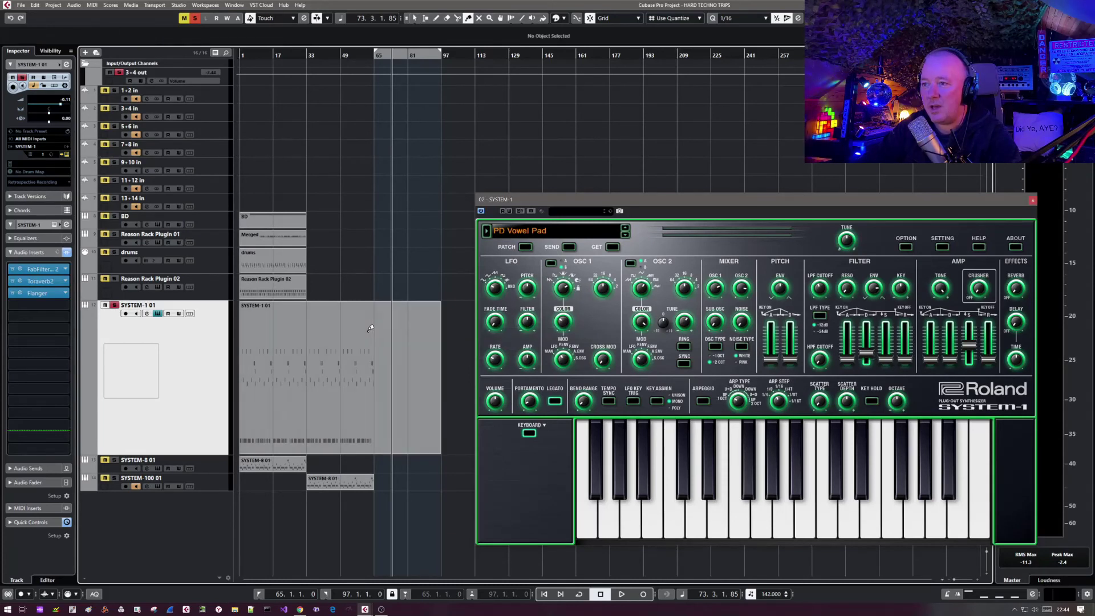
key("1")
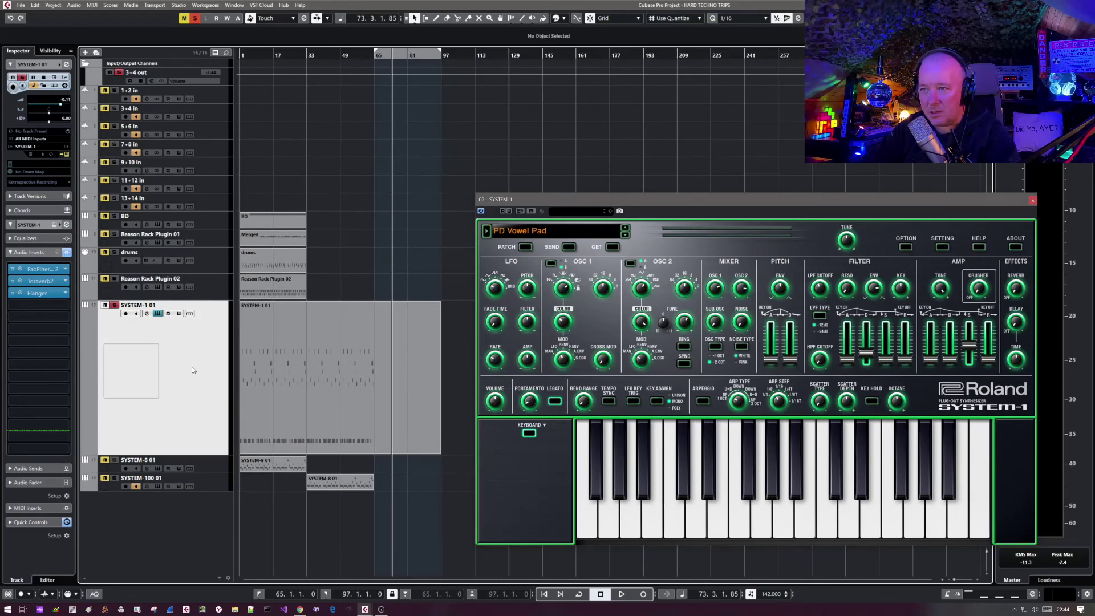
Render the SYSTEM-1 01 track in place as separate events, using Dry (Transfer Channel Settings), tail off, 32 bit float and Mute Source Tracks
left_click(33, 6)
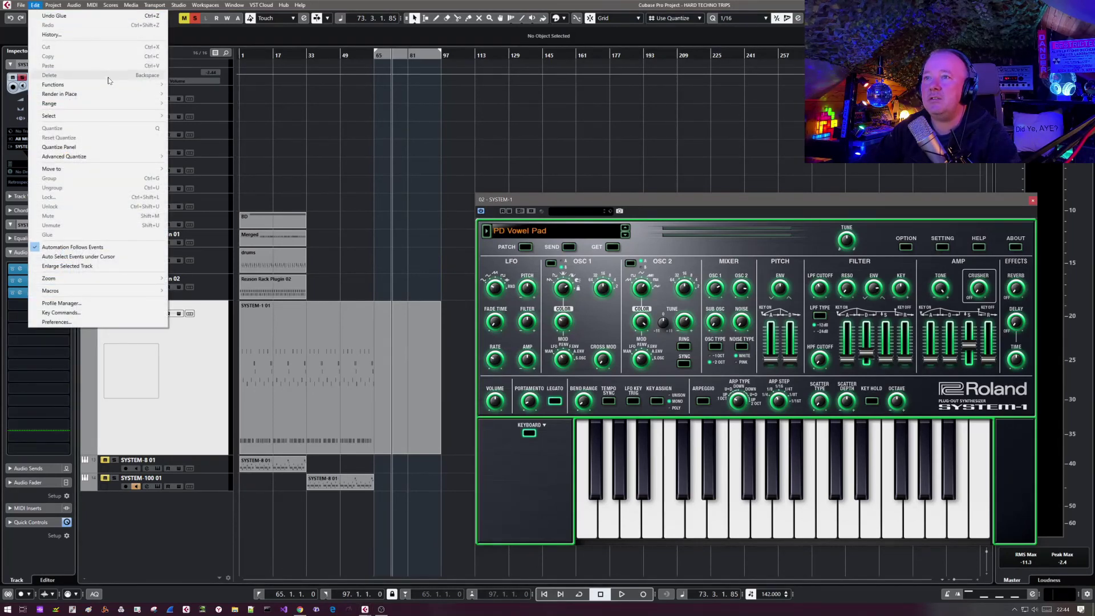
mouse_move(116, 96)
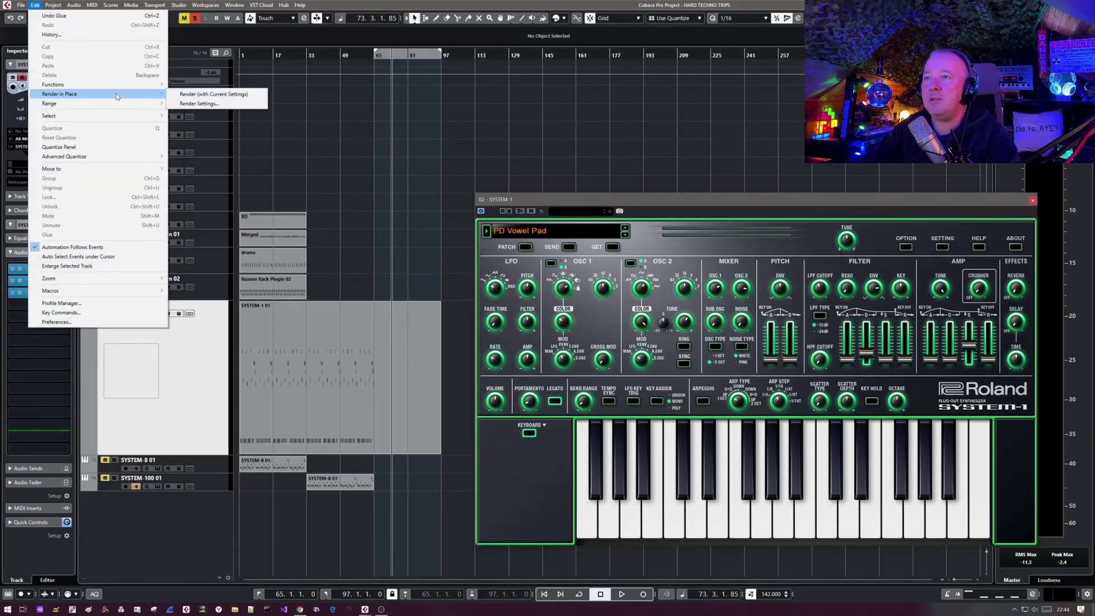
left_click(208, 104)
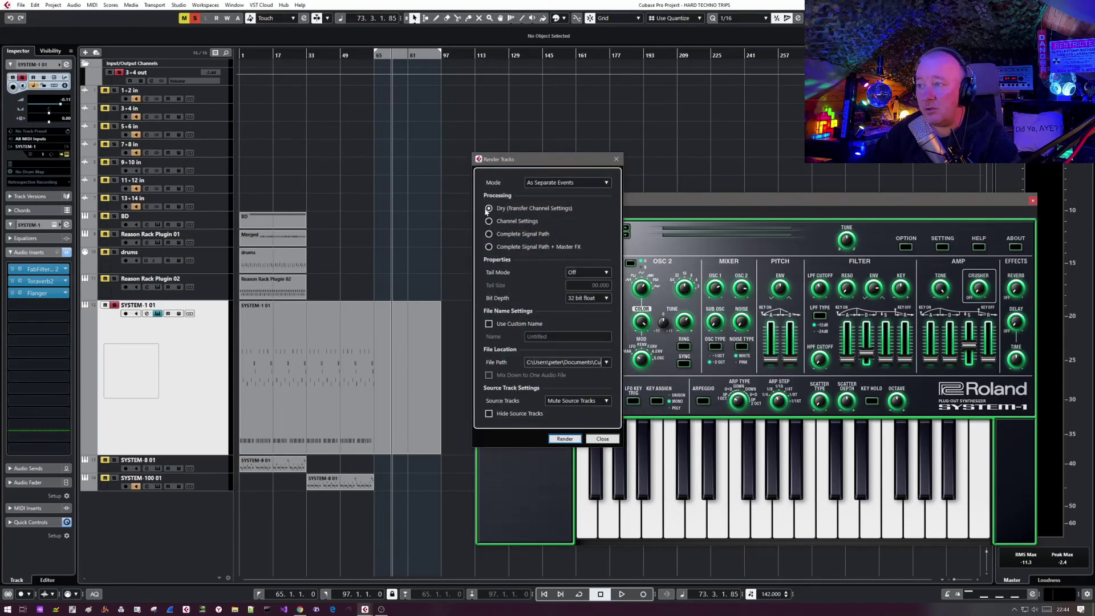
left_click_drag(548, 164, 376, 79)
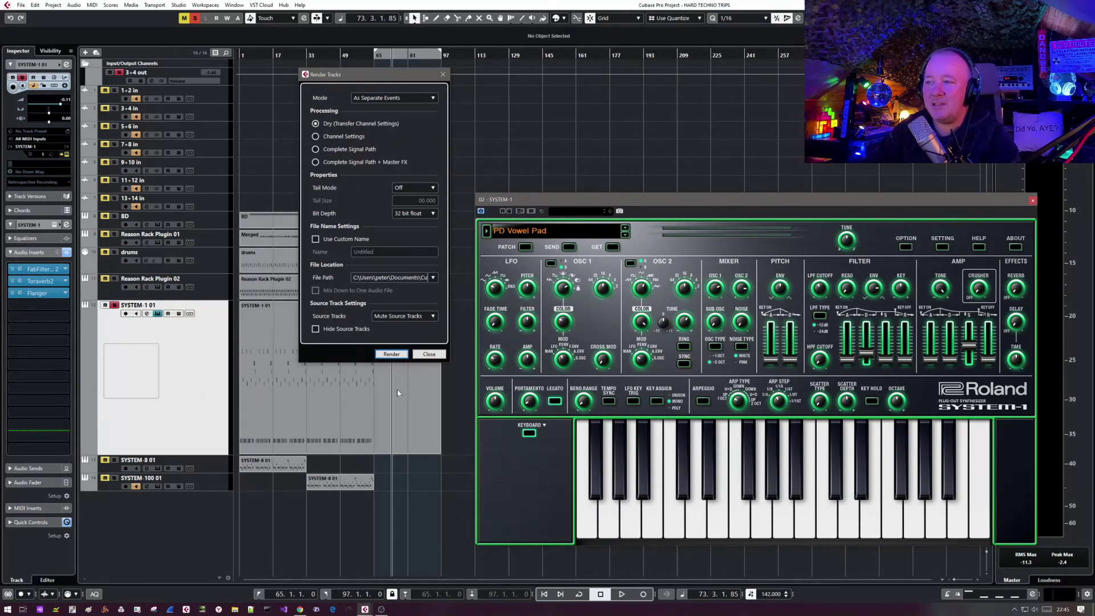
left_click(425, 186)
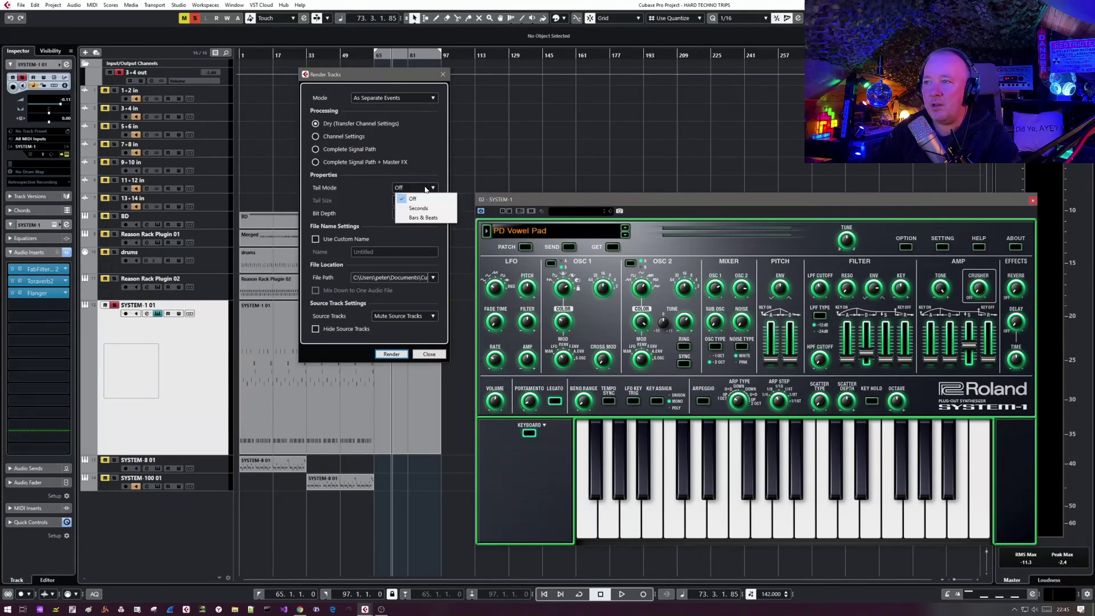
left_click(423, 234)
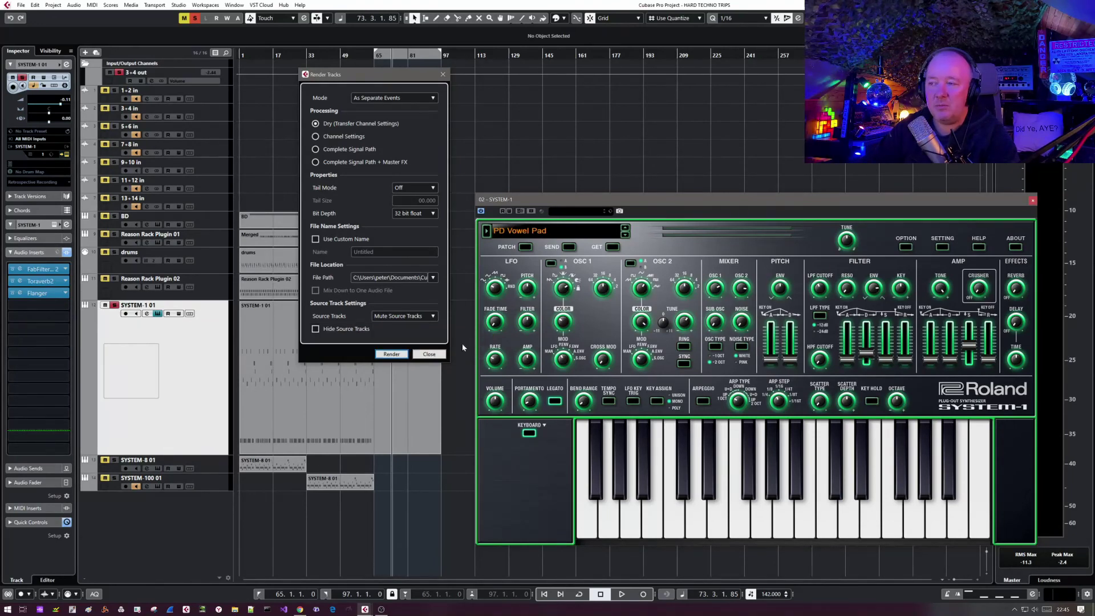
left_click(391, 355)
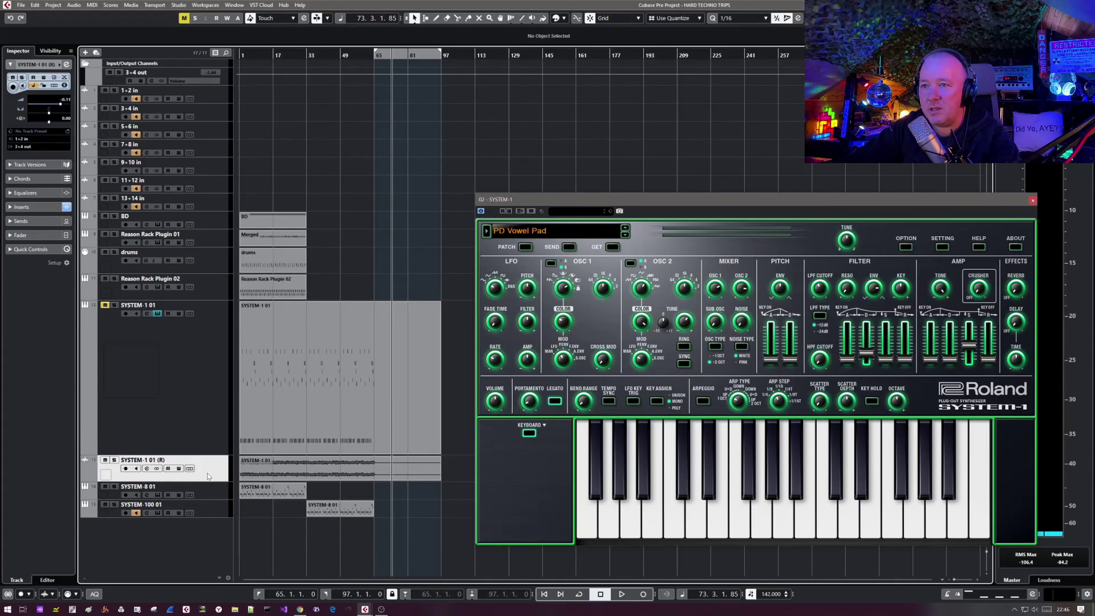
Show the insert effects of the rendered SYSTEM-1 01 (R) track and reduce the height of the SYSTEM-1 01 track
left_click(25, 207)
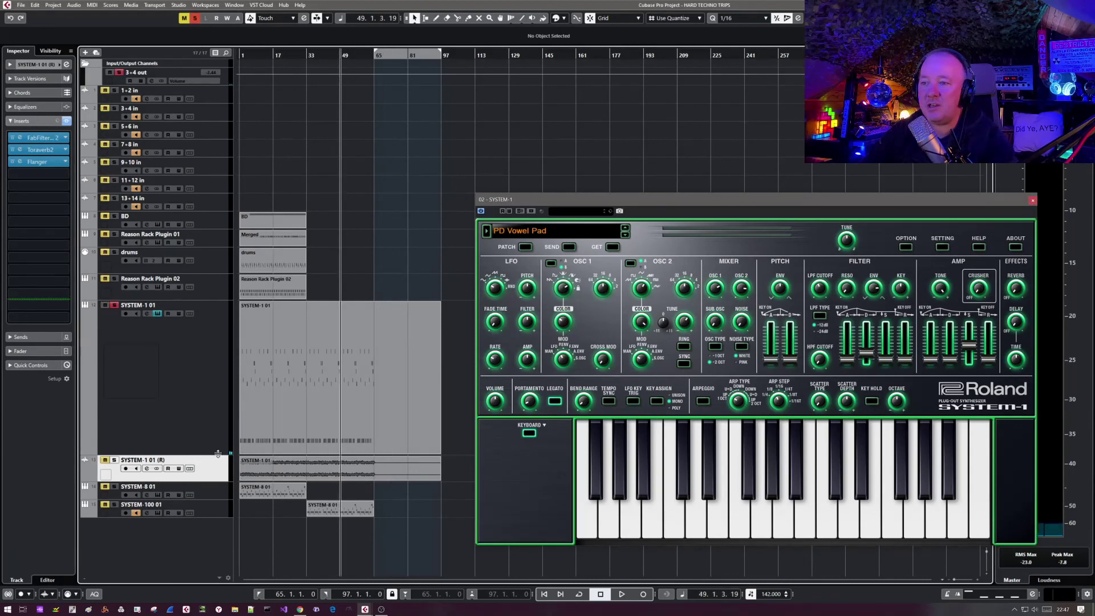
left_click_drag(219, 454, 212, 329)
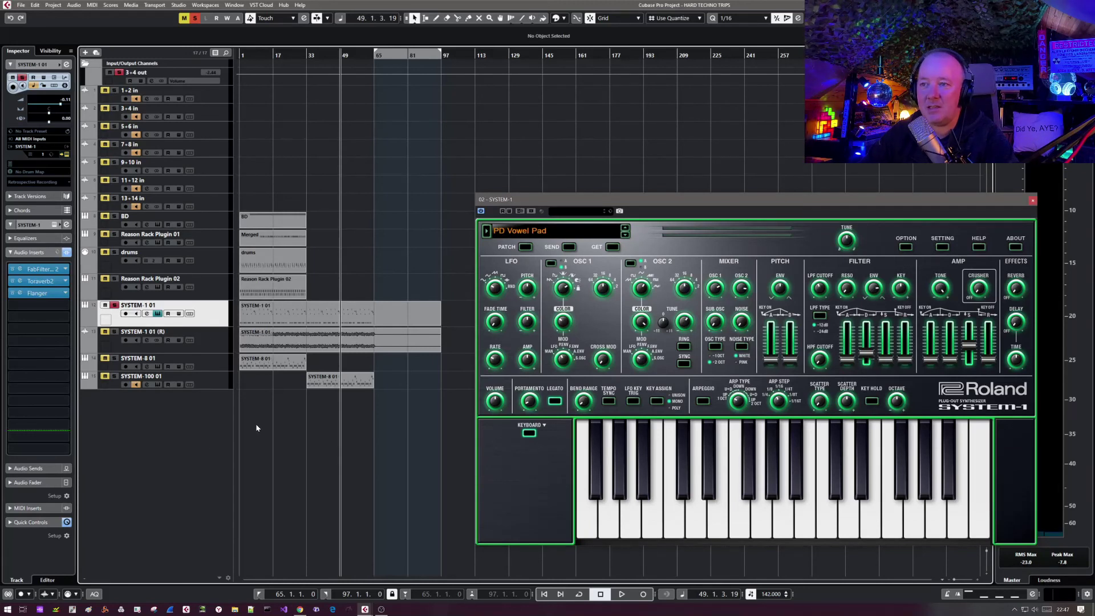
left_click(282, 422)
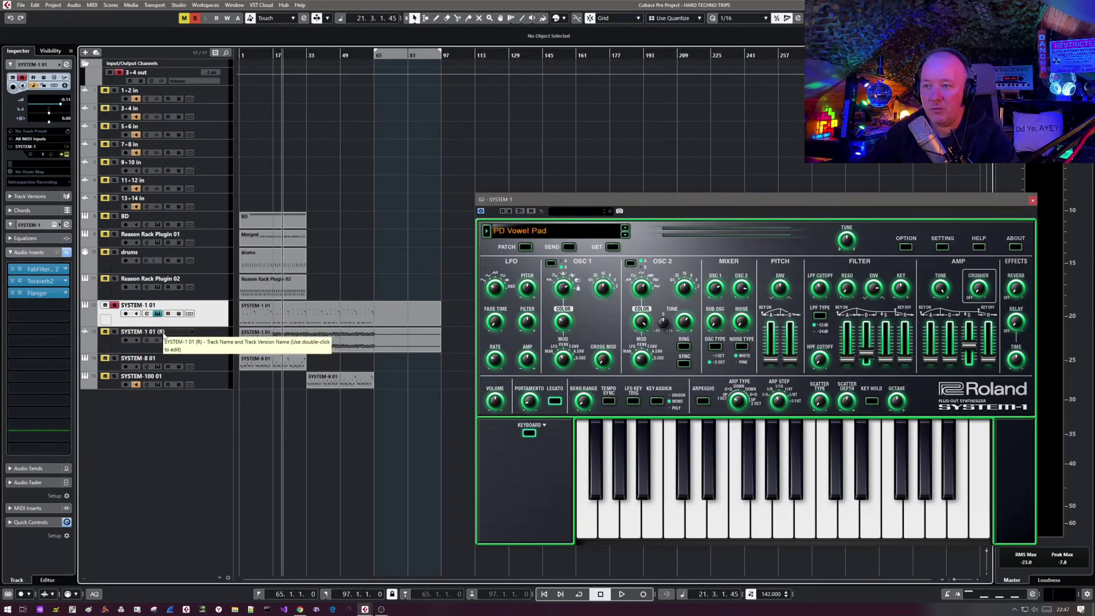
Unsolo the SYSTEM-1 01 track and add a folder track named system 1
left_click(114, 306)
right_click(132, 422)
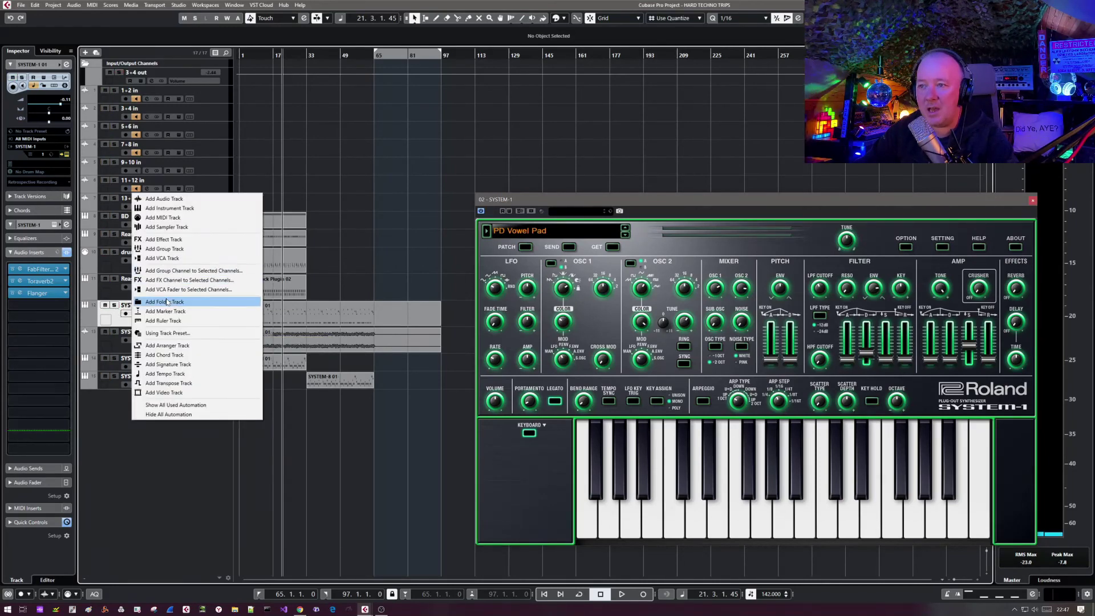
left_click(167, 302)
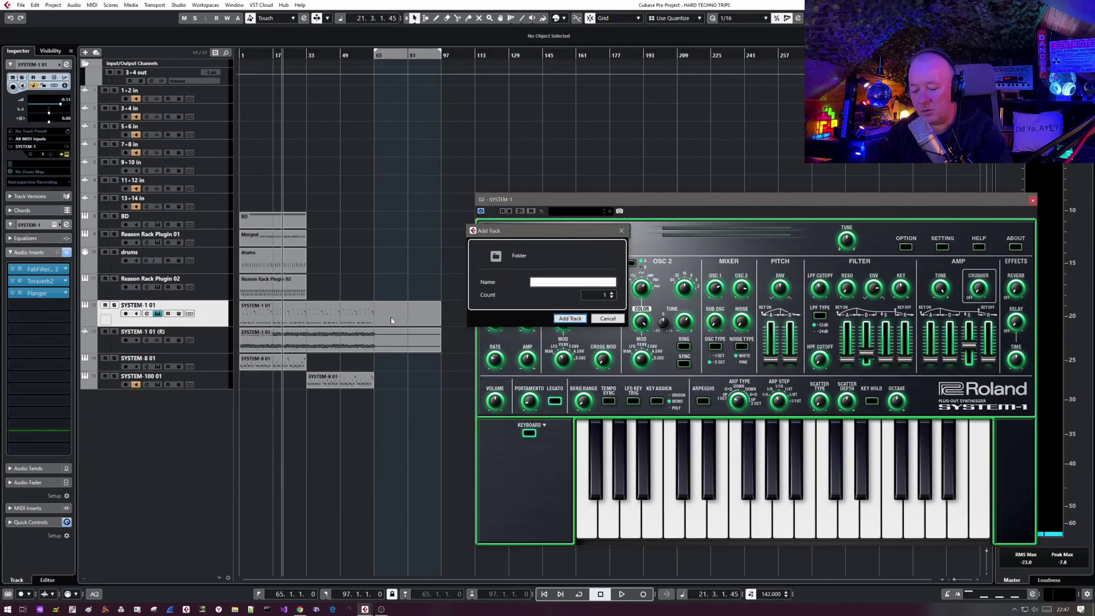
type("syste")
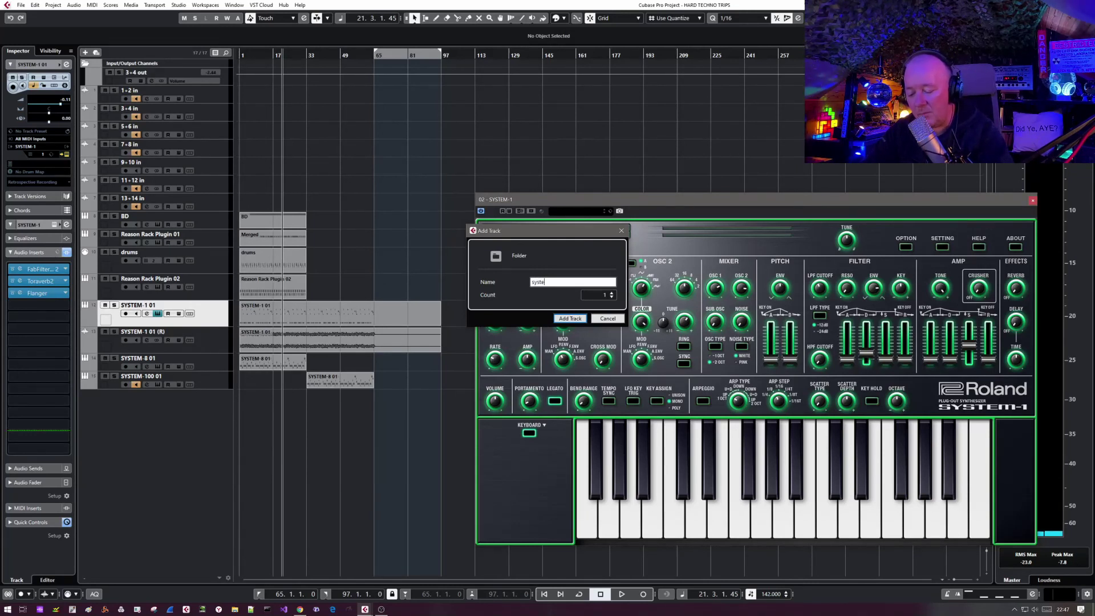
type("m")
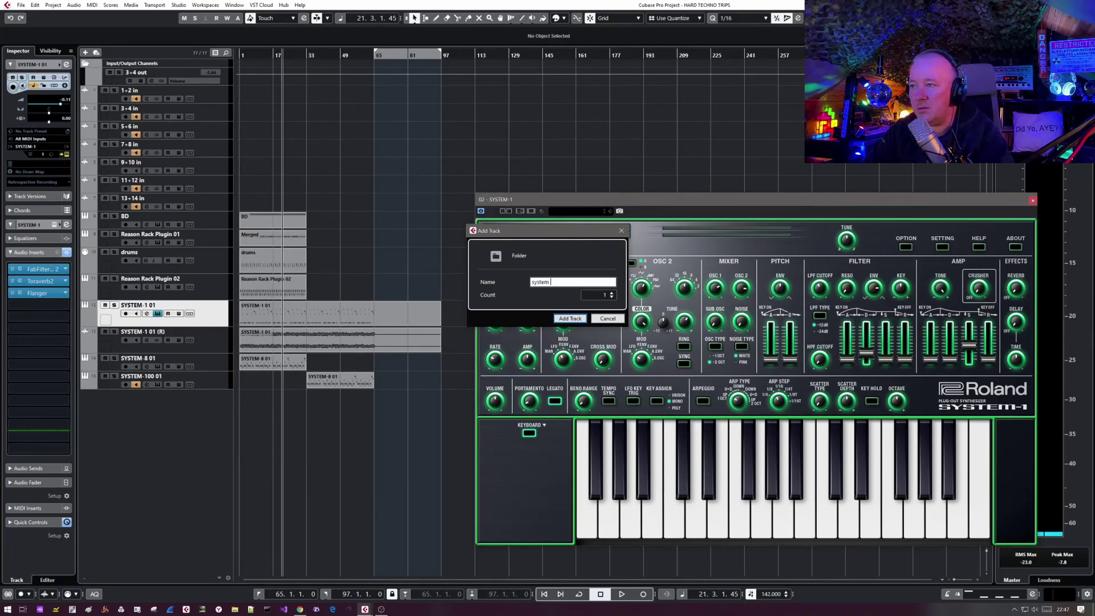
type(" 1")
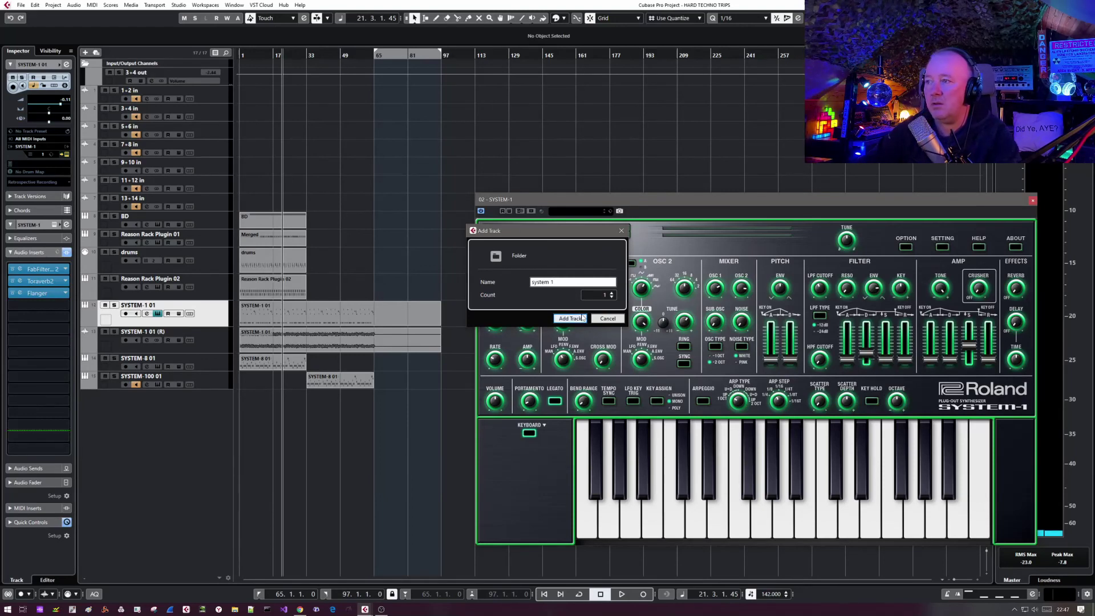
left_click(581, 317)
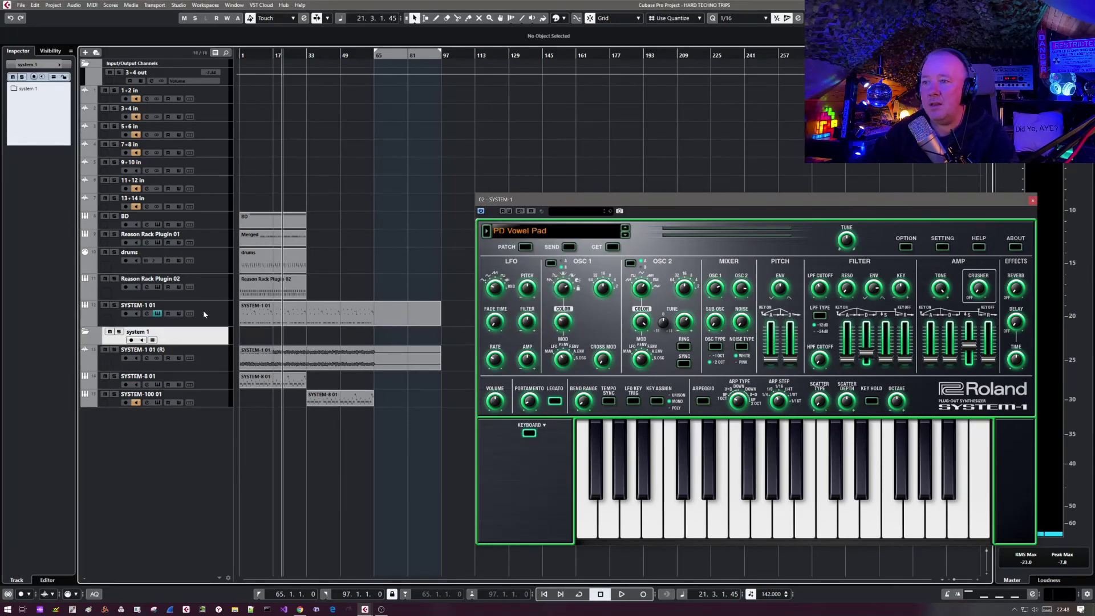
Move the SYSTEM-1 01 and SYSTEM-1 01 (R) tracks into the system 1 folder and leave the folder expanded
mouse_move(203, 310)
left_mouse_down()
mouse_move(206, 338)
mouse_move(200, 316)
left_mouse_up()
left_click(207, 355)
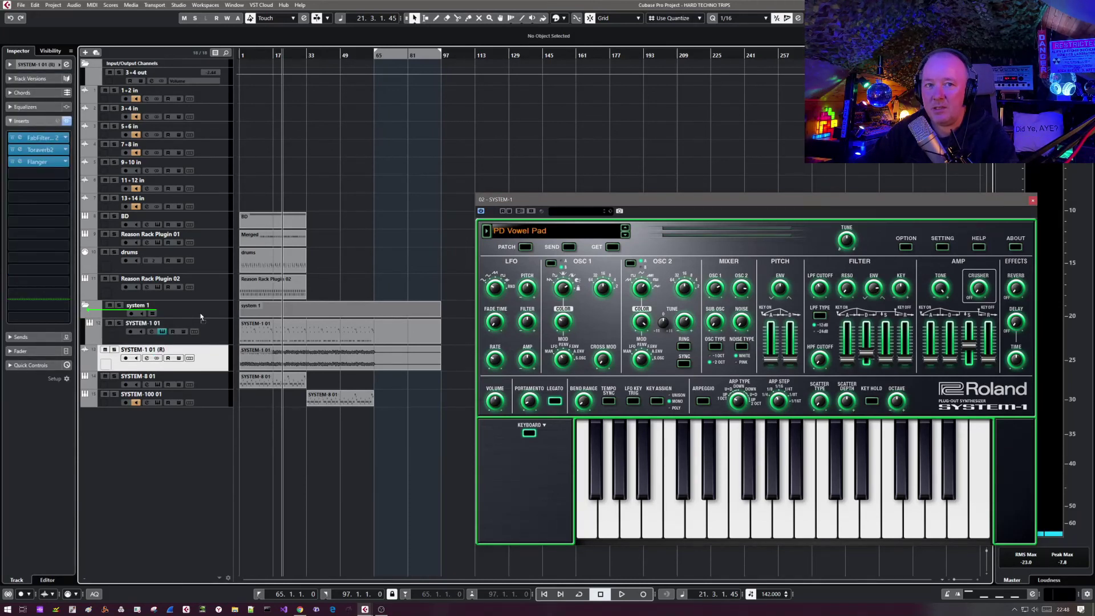
left_click_drag(201, 318, 199, 313)
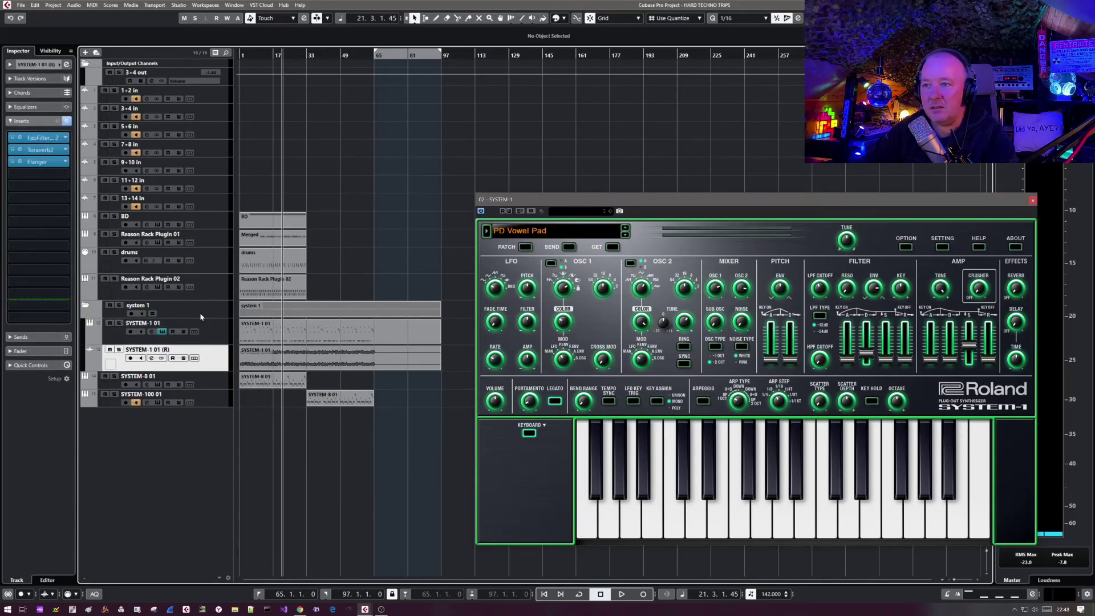
left_click(85, 306)
left_click(85, 306)
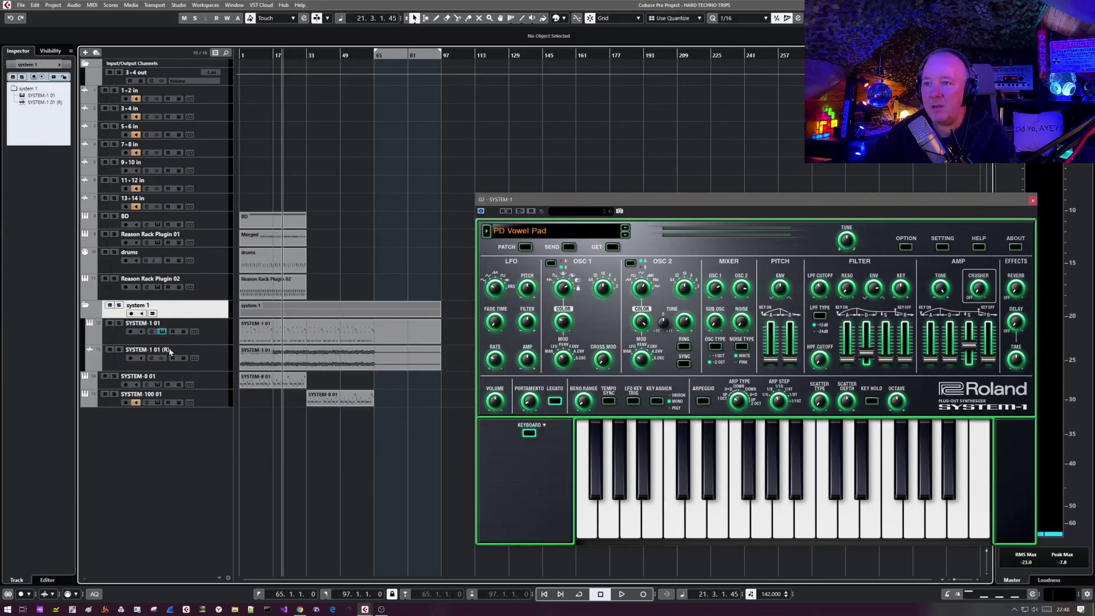
Close the SYSTEM-1 instrument window, disable the SYSTEM-1 01 track and check the load in the Audio Performance window
left_click(213, 334)
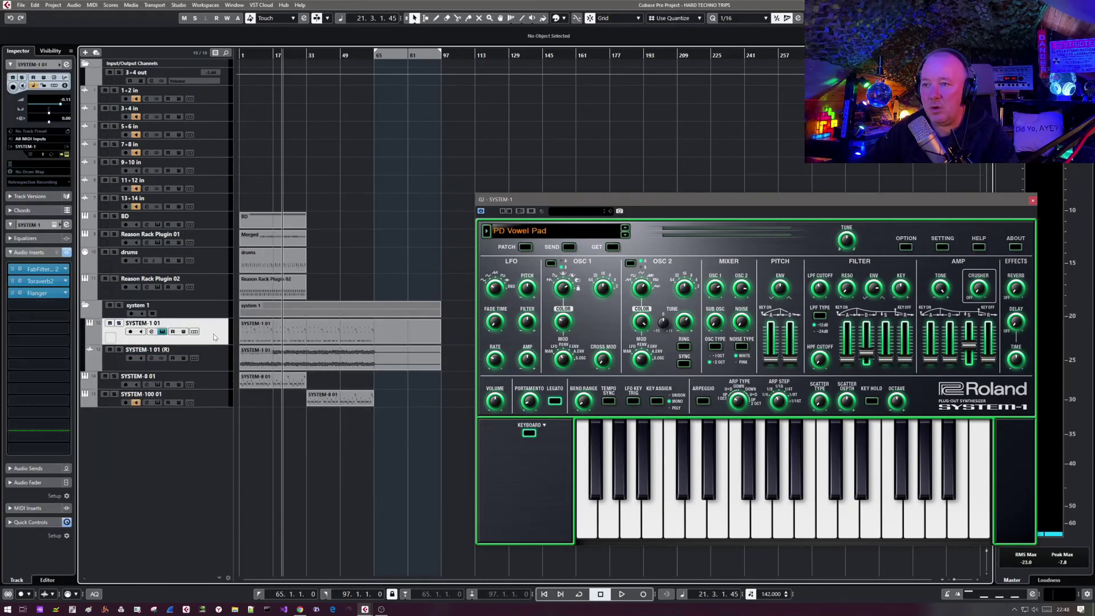
left_click(162, 332)
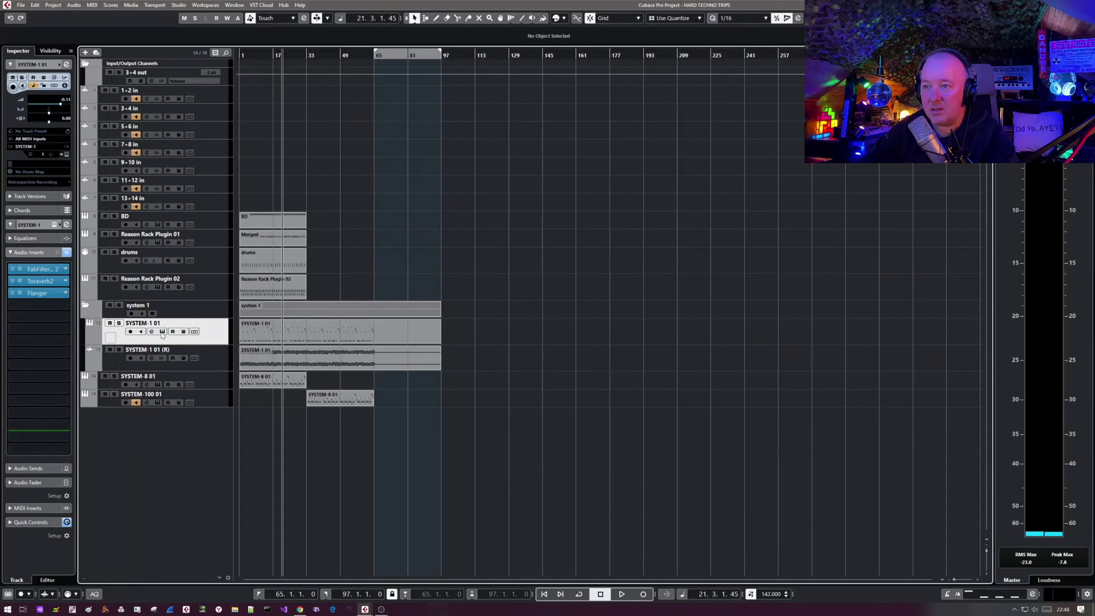
right_click(215, 328)
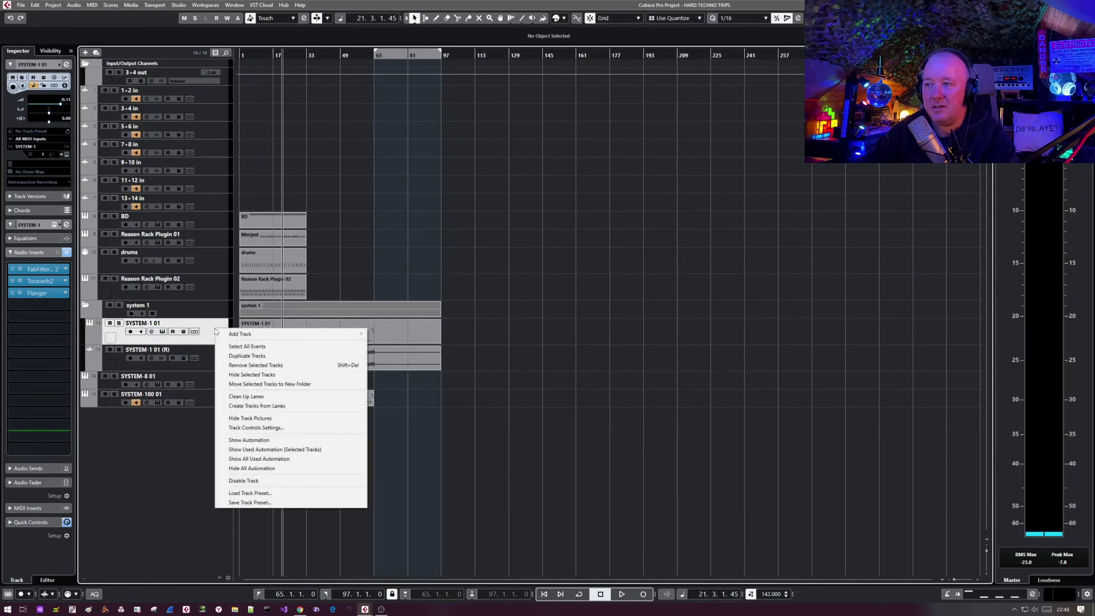
left_click(287, 481)
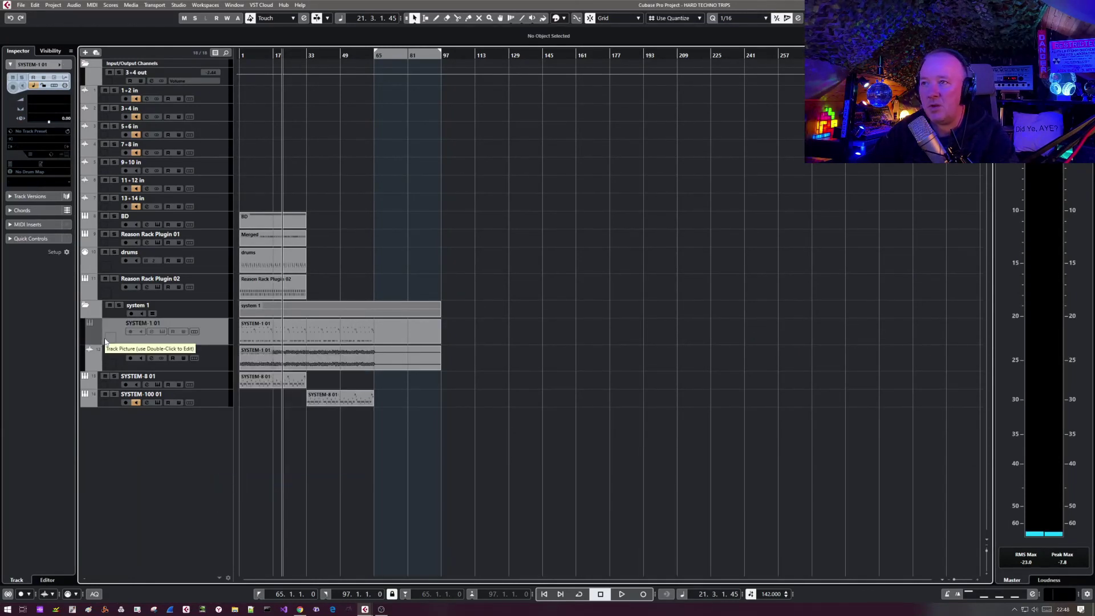
mouse_move(364, 610)
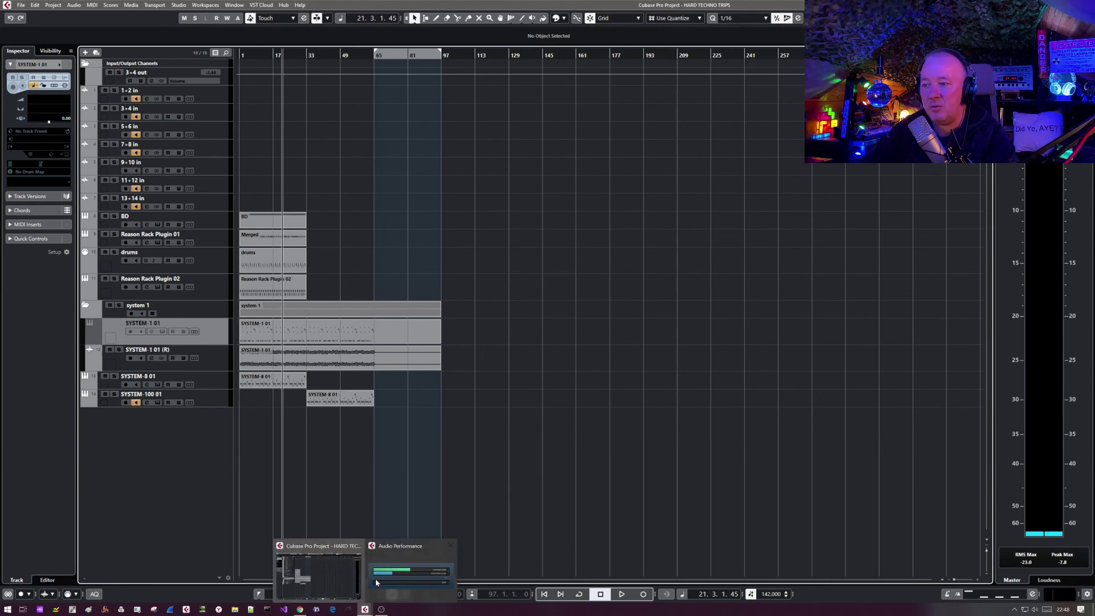
left_click(384, 567)
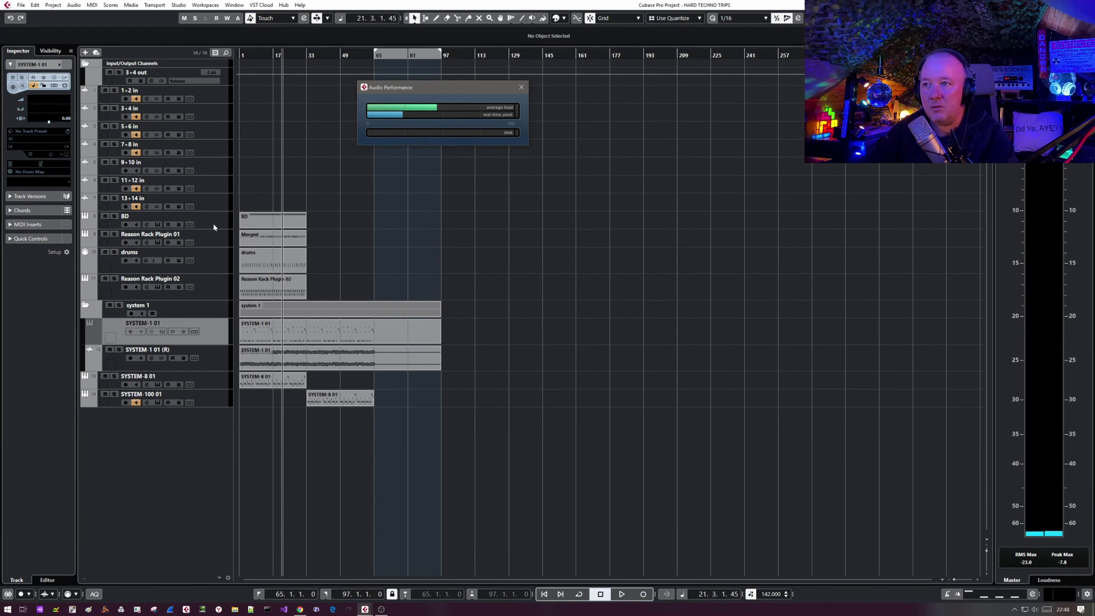
Render the BD, drums, SYSTEM-8 01, SYSTEM-100 01 and both Reason Rack Plugin tracks in place with the current settings
left_click(216, 400)
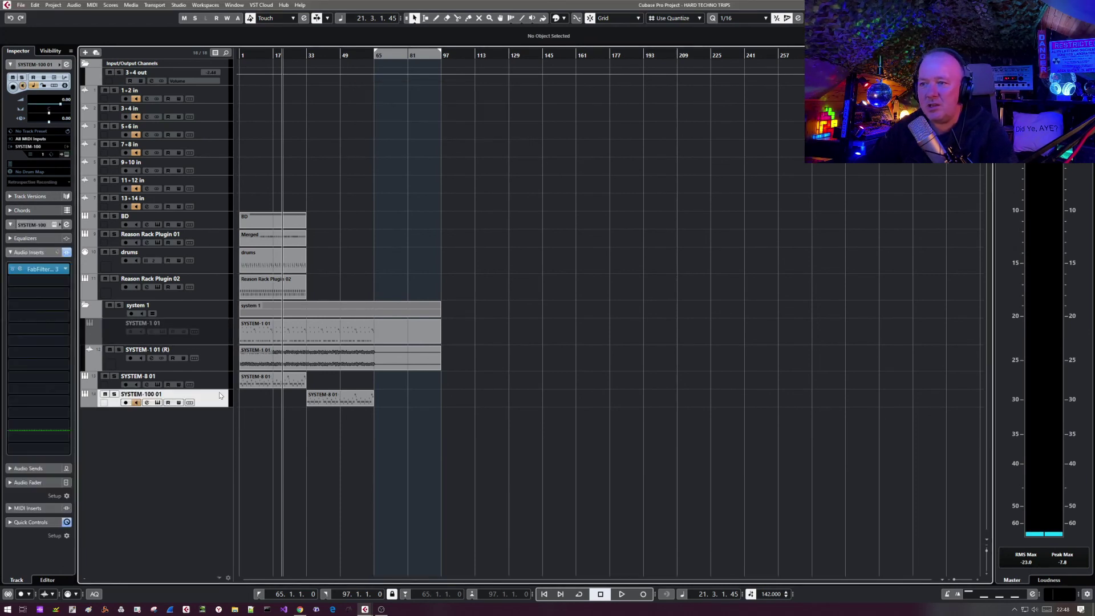
left_click(218, 389, "ctrl")
left_click(213, 287, "ctrl")
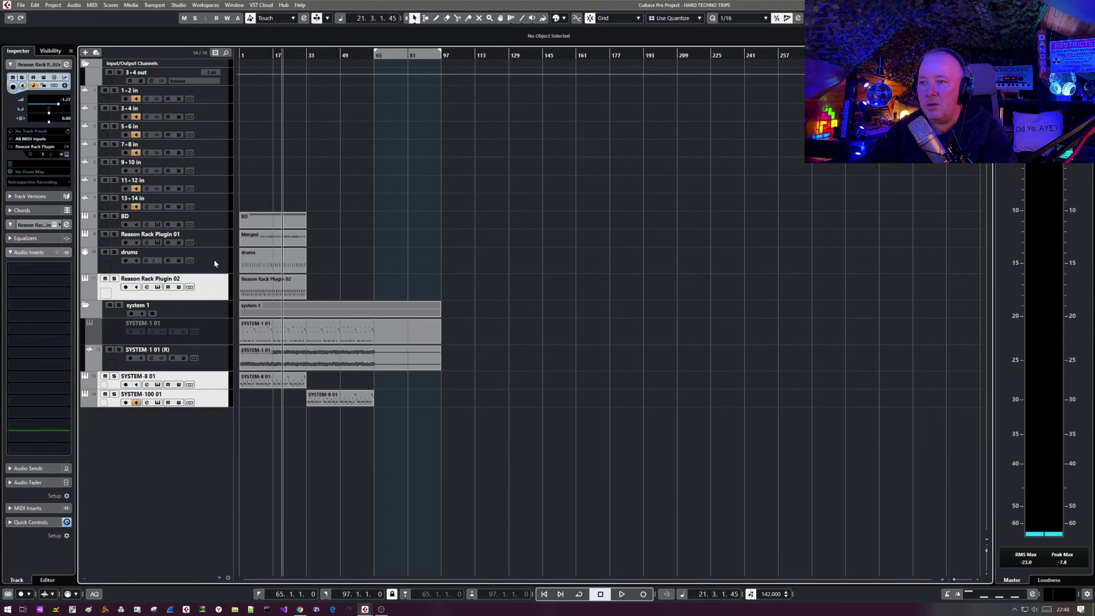
left_click(216, 264, "ctrl")
left_click(216, 243, "ctrl")
left_click(216, 230, "ctrl")
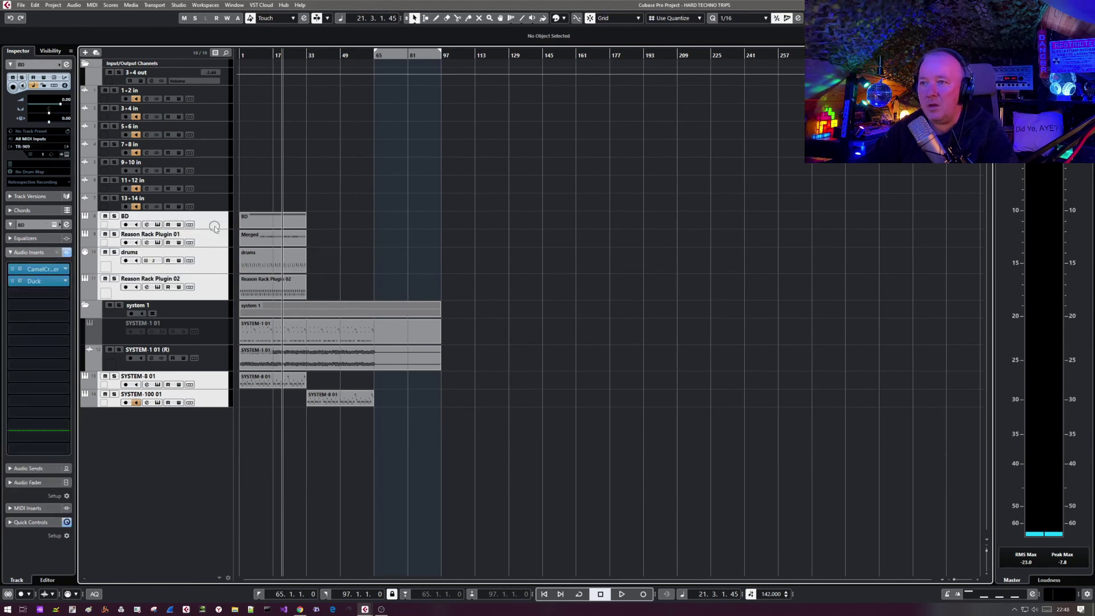
right_click(215, 229)
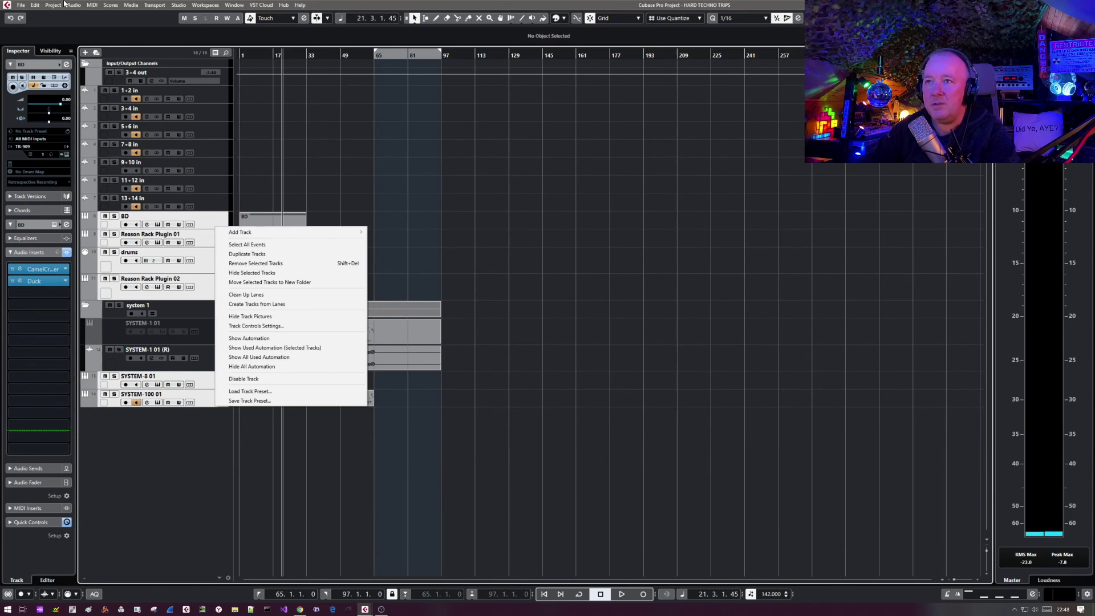
left_click(35, 6)
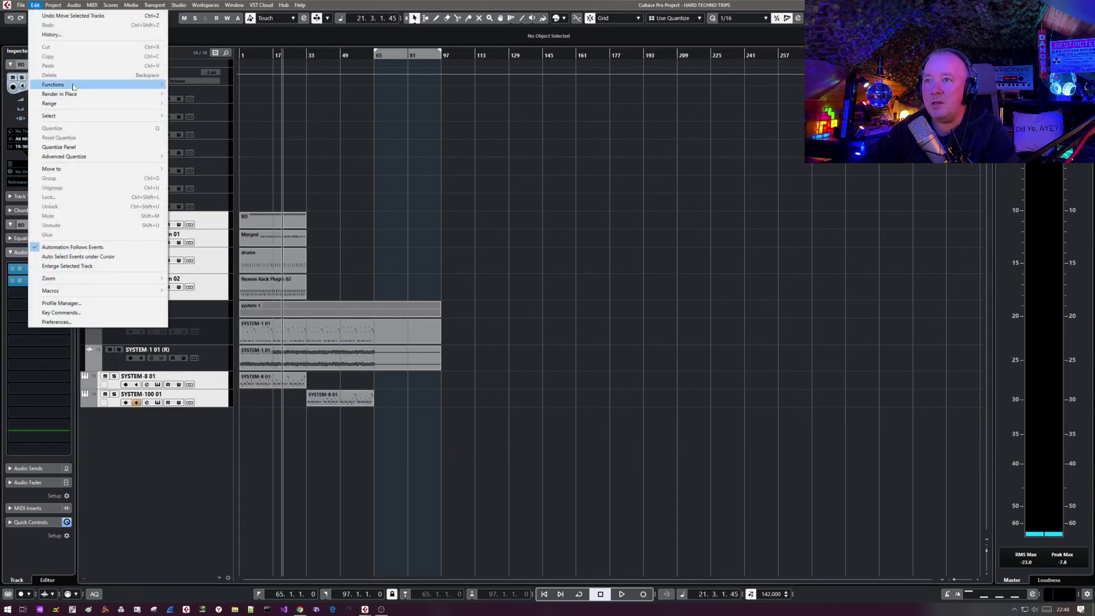
mouse_move(73, 95)
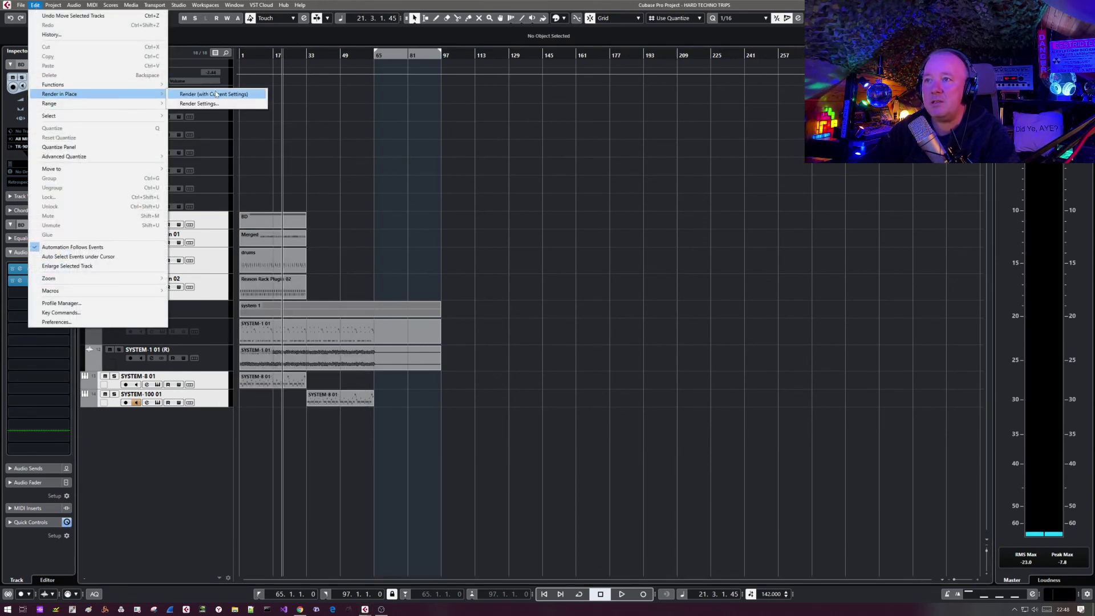
left_click(217, 95)
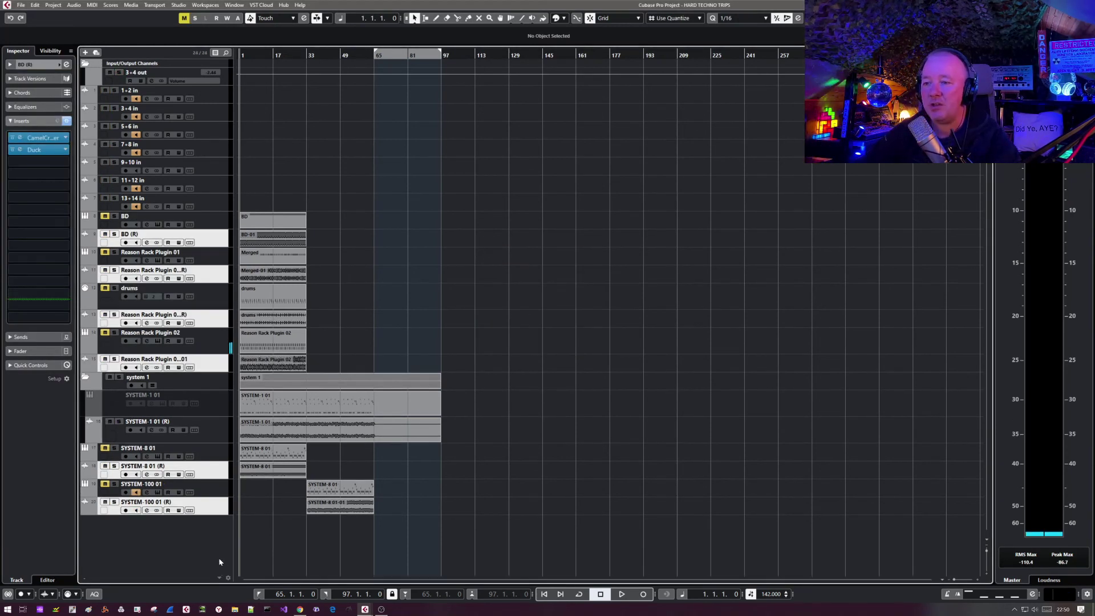
Disable the BD, drums, SYSTEM-8 01, SYSTEM-100 01 and both Reason Rack Plugin source tracks, and check the load in the Audio Performance window
left_click(213, 491)
right_click(213, 490)
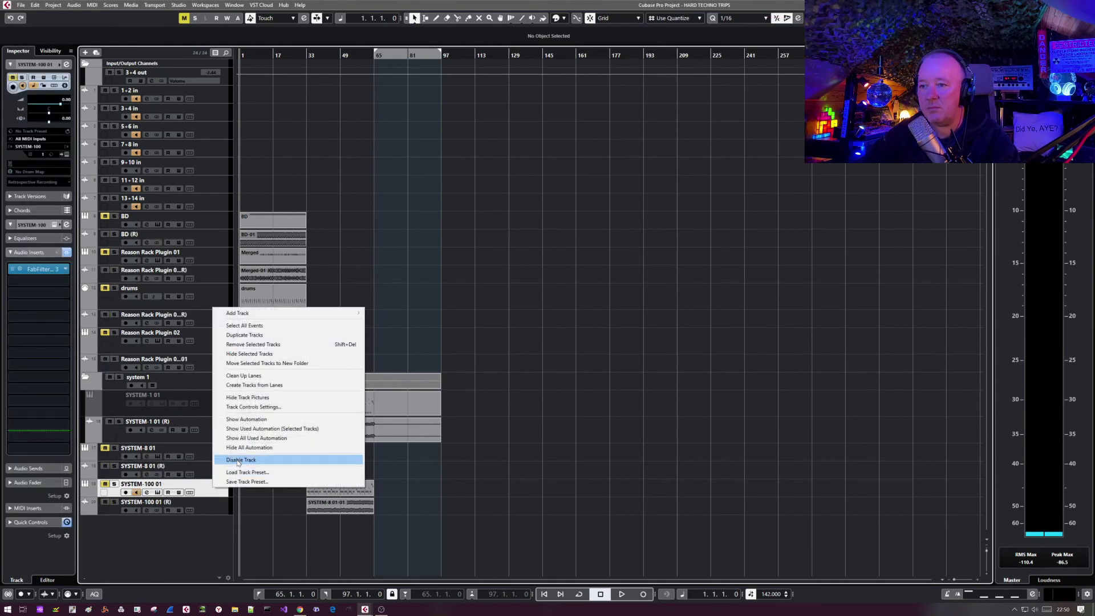
left_click(218, 556)
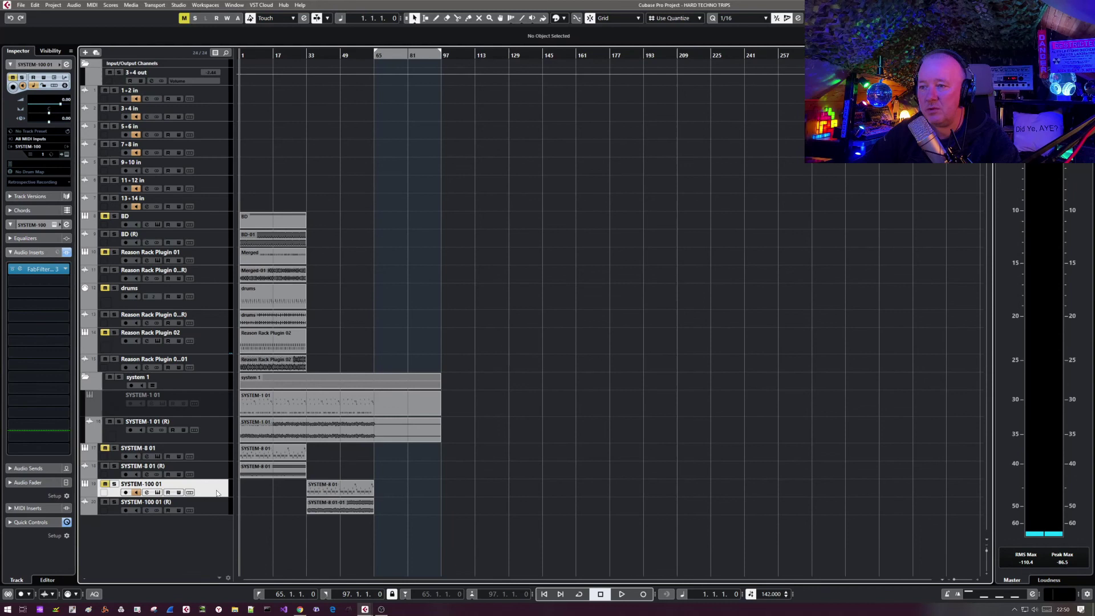
left_click(210, 454, "ctrl")
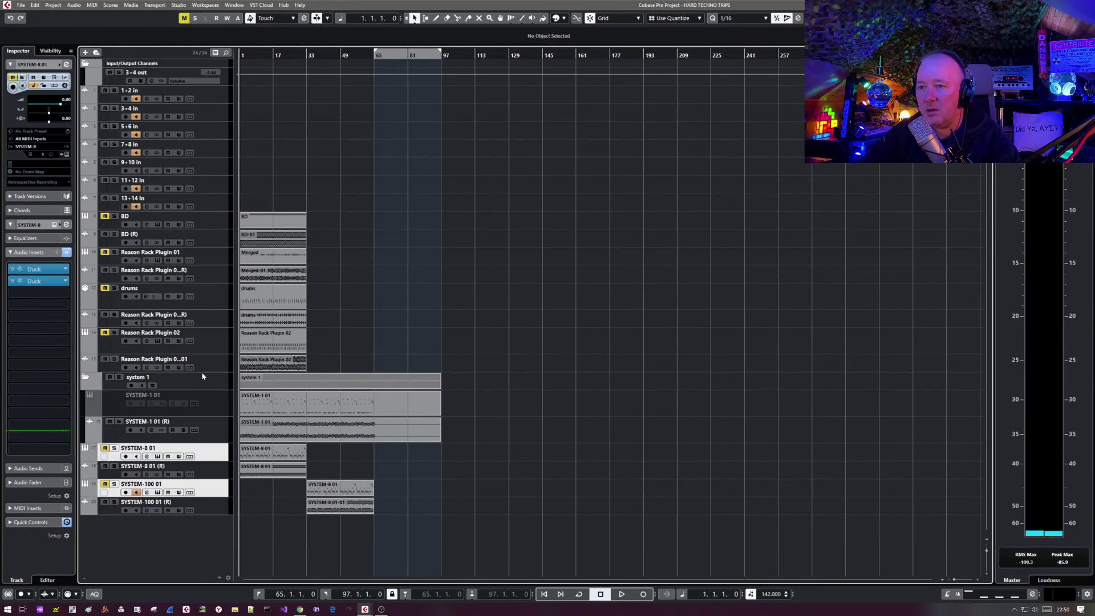
left_click(210, 336, "ctrl")
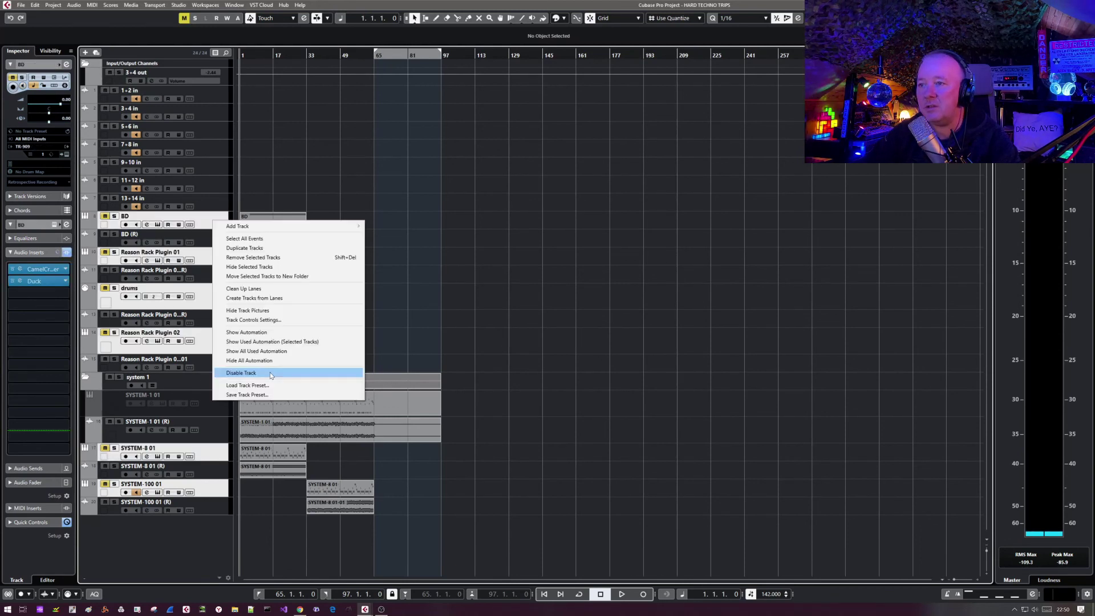
left_click(271, 375)
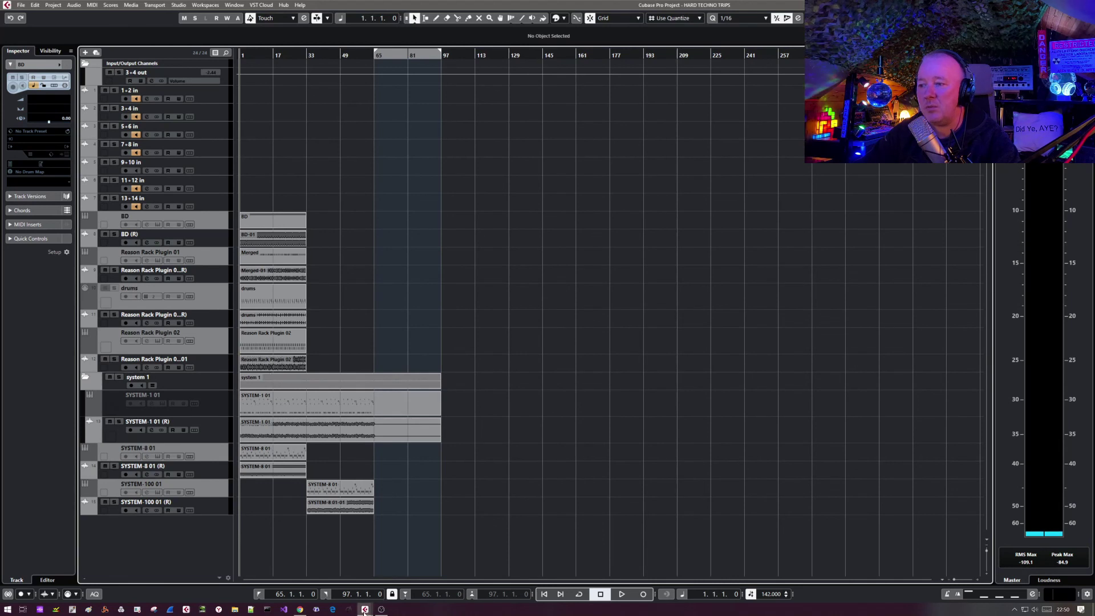
mouse_move(367, 609)
left_click(383, 572)
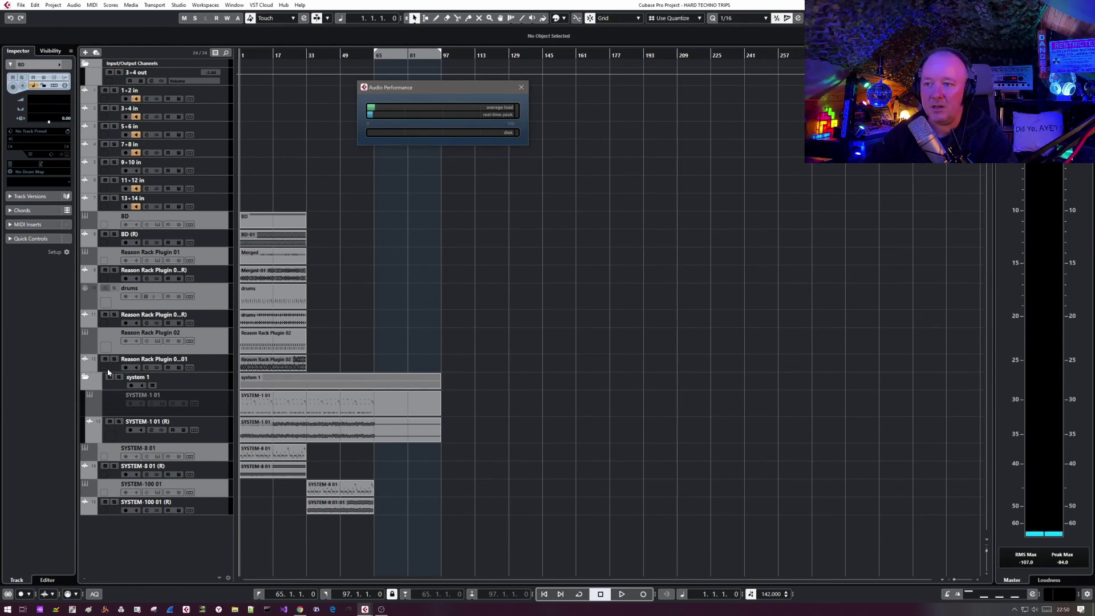
Disable the rendered SYSTEM-1 01 (R) track in the system 1 folder and enable the original SYSTEM-1 01 track
left_click(86, 379)
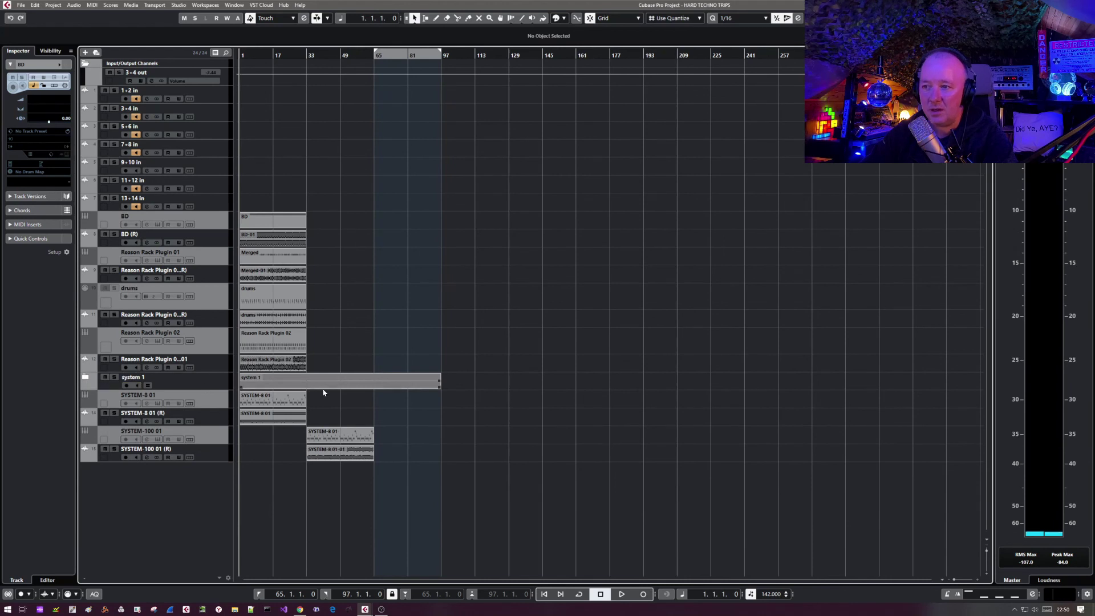
left_click(86, 379)
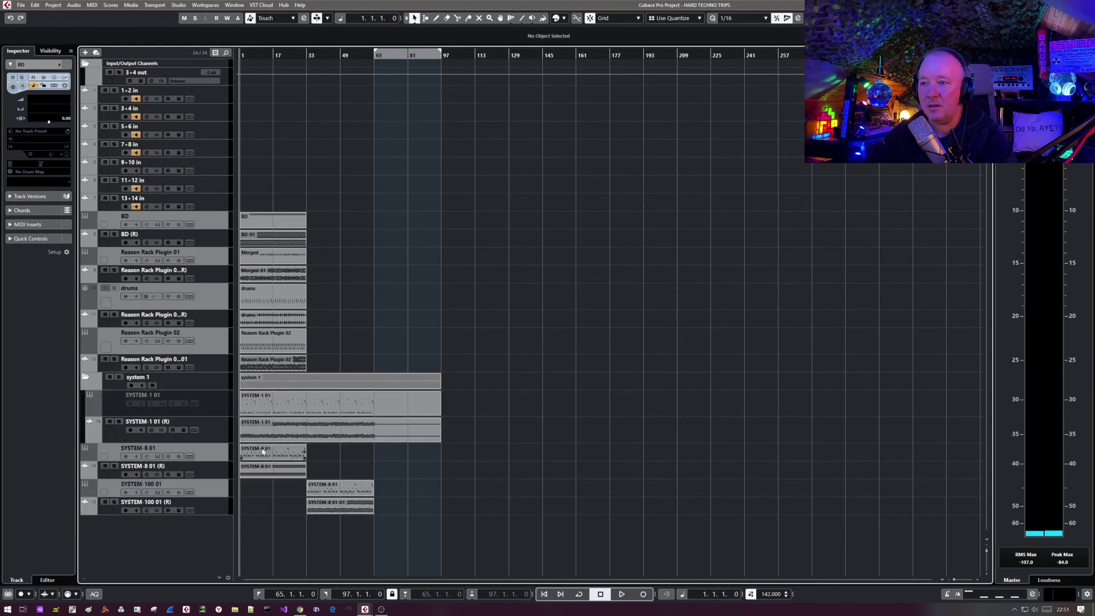
left_click(214, 433)
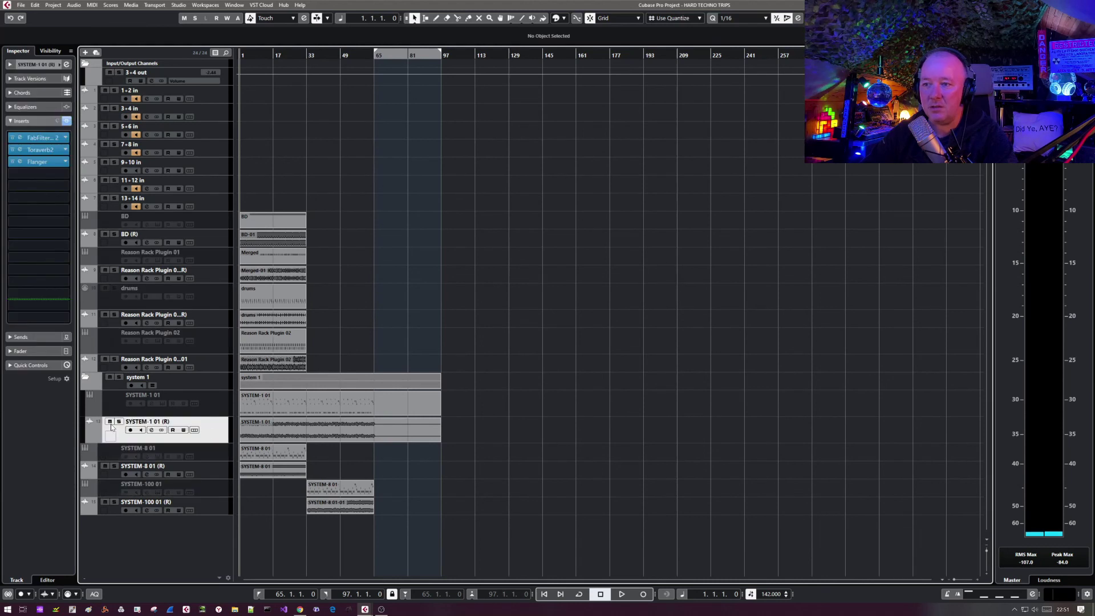
right_click(223, 436)
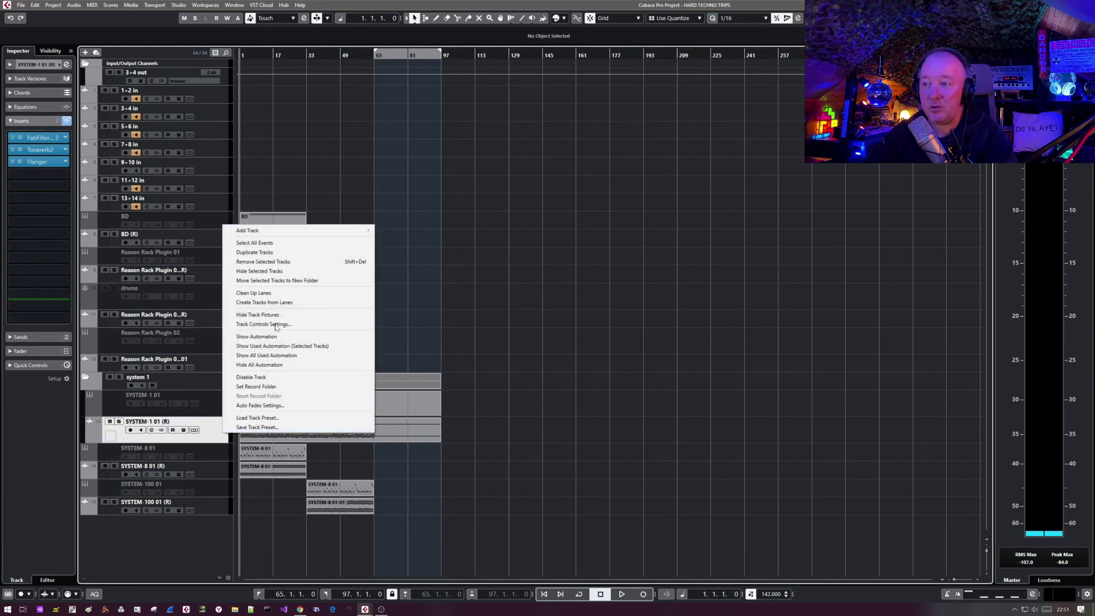
left_click(281, 377)
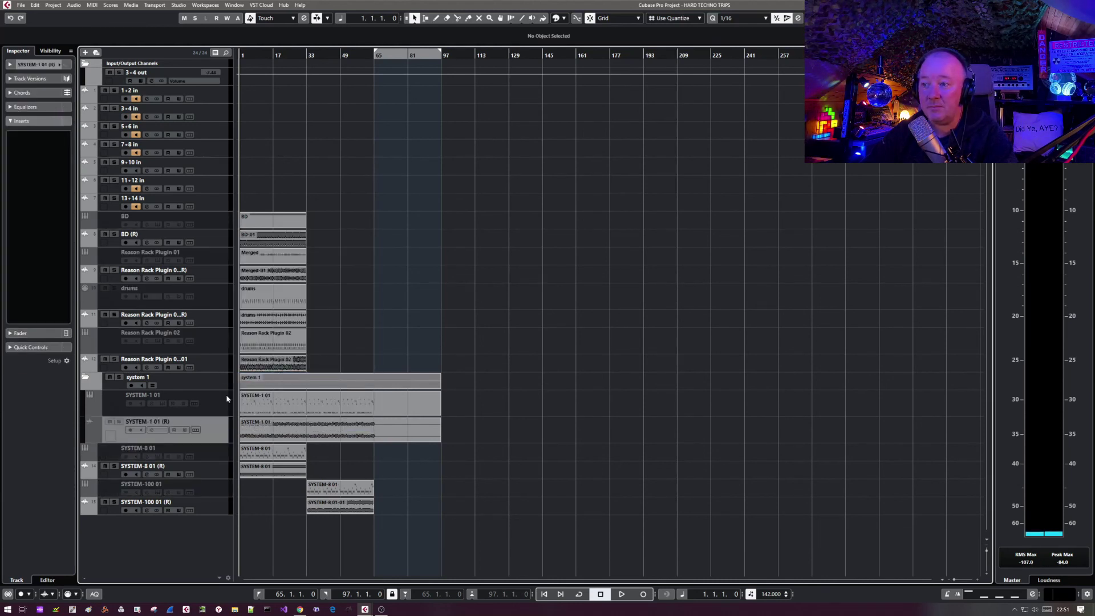
right_click(219, 403)
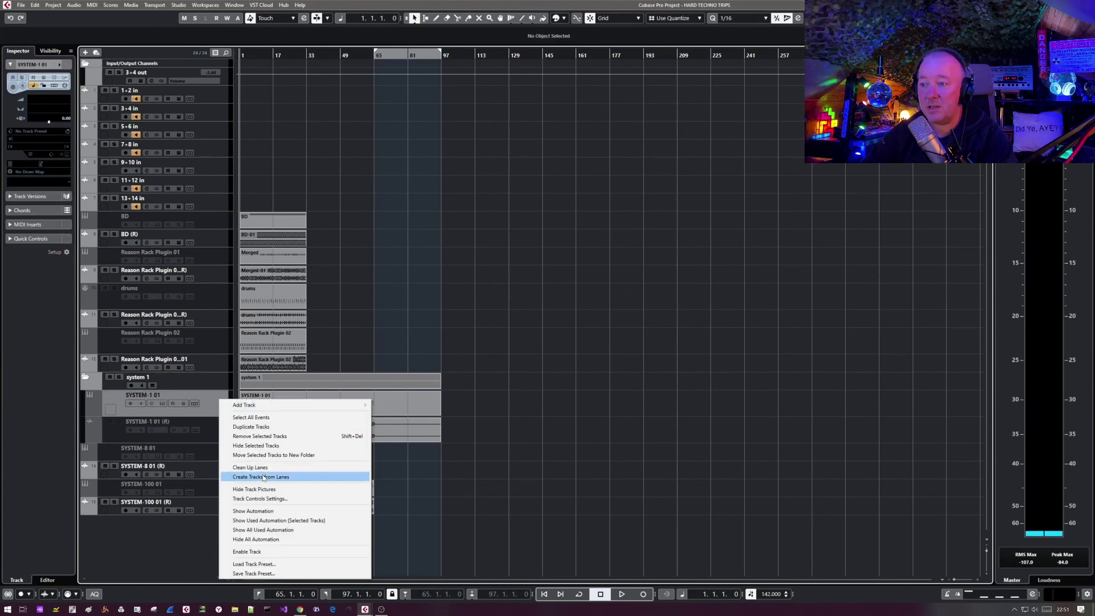
left_click(267, 551)
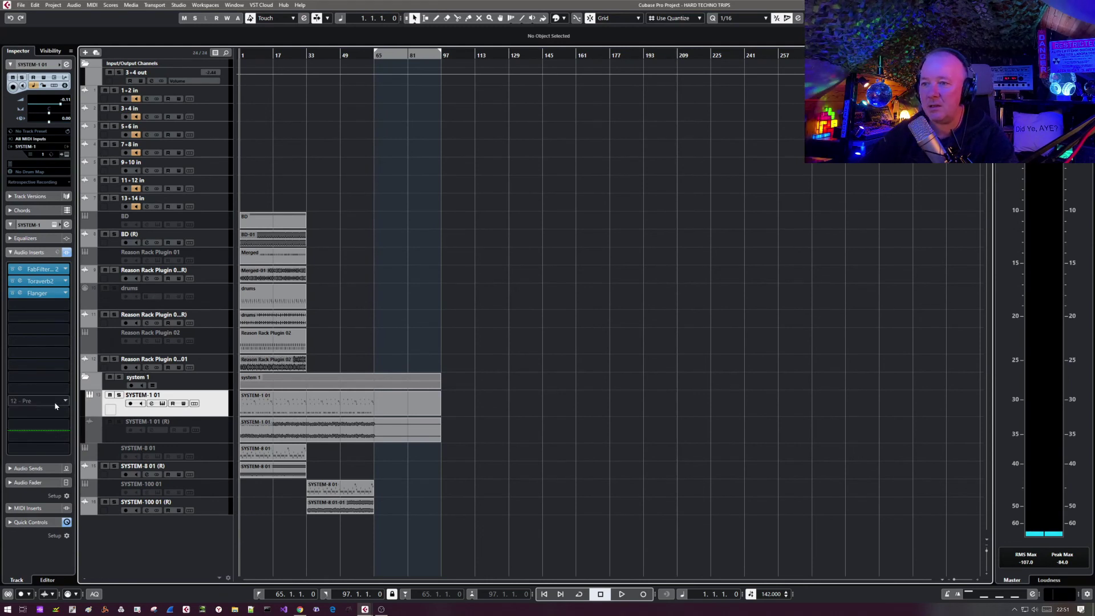
Solo the SYSTEM-1 01 track and play it briefly from shortly before bar 33
left_click(119, 395)
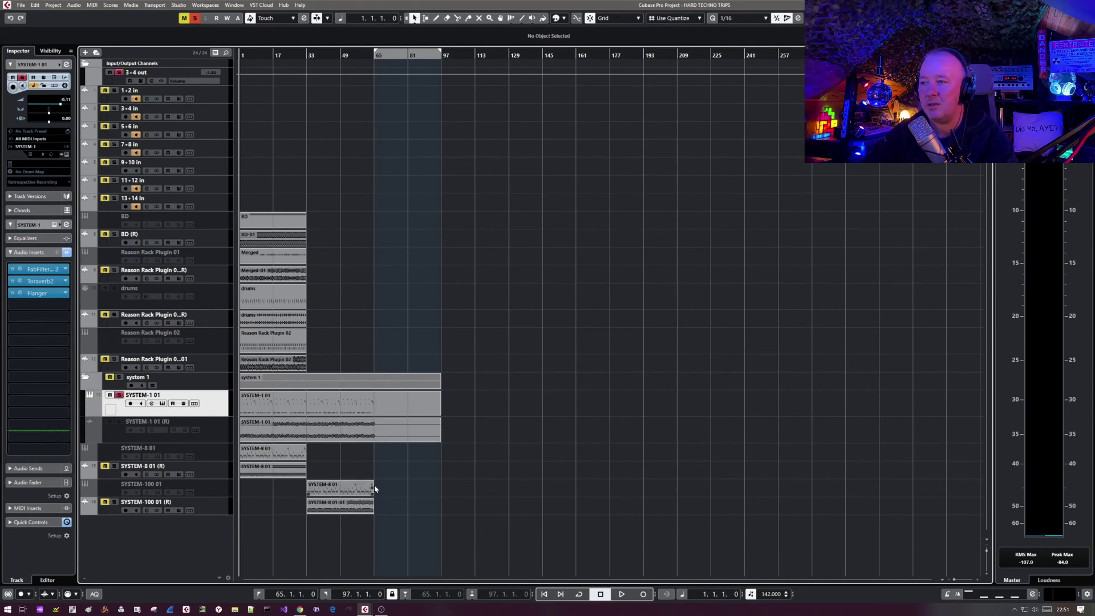
left_click(297, 526)
key("space")
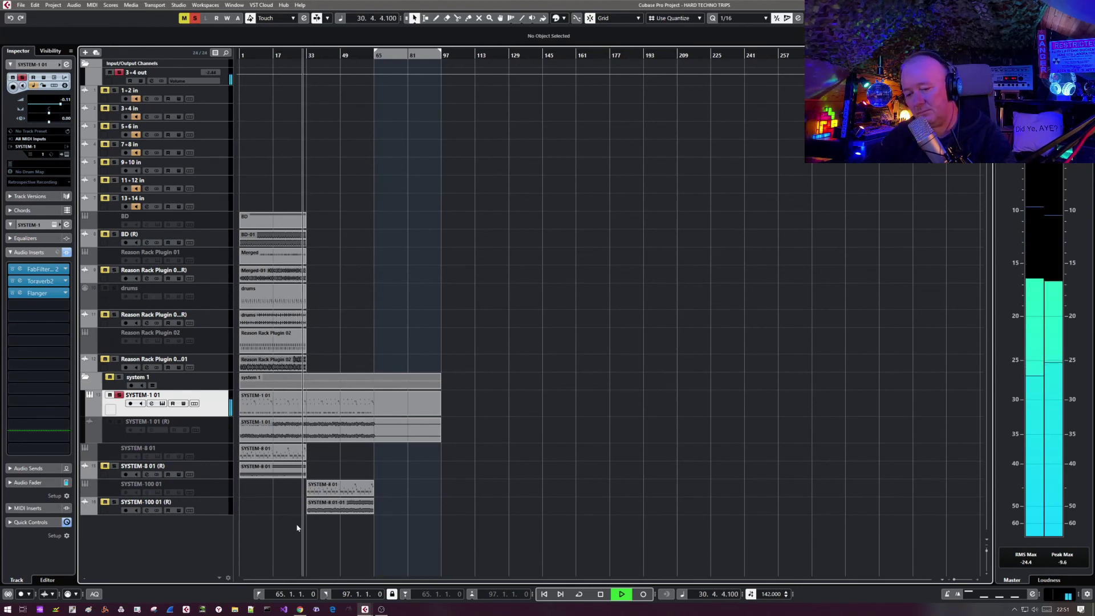
key("space")
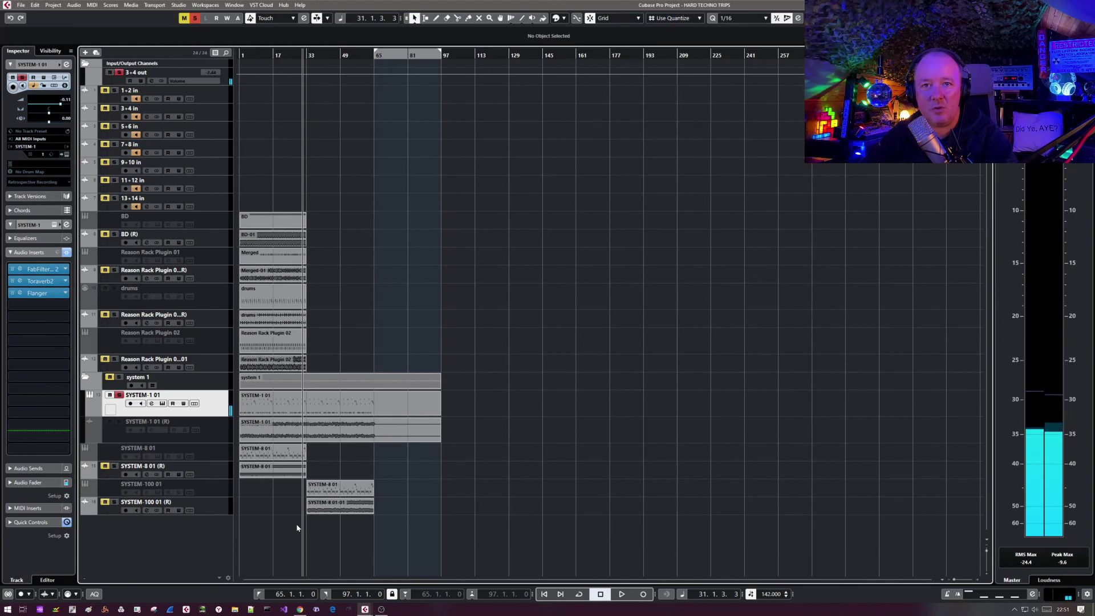